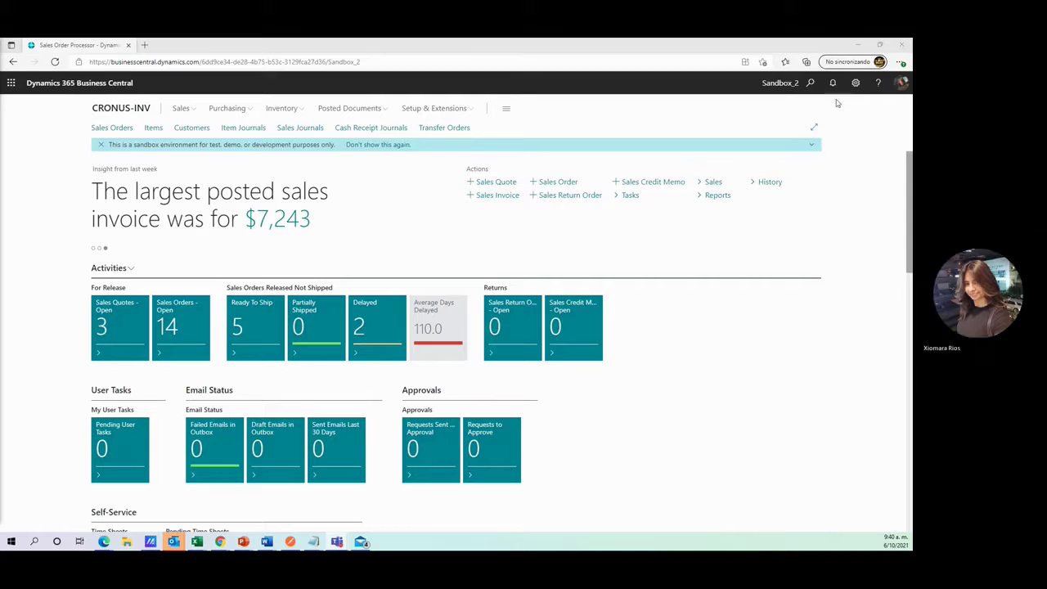
Find and open the Assembly Setup page, and review its general and numbering settings
click(812, 83)
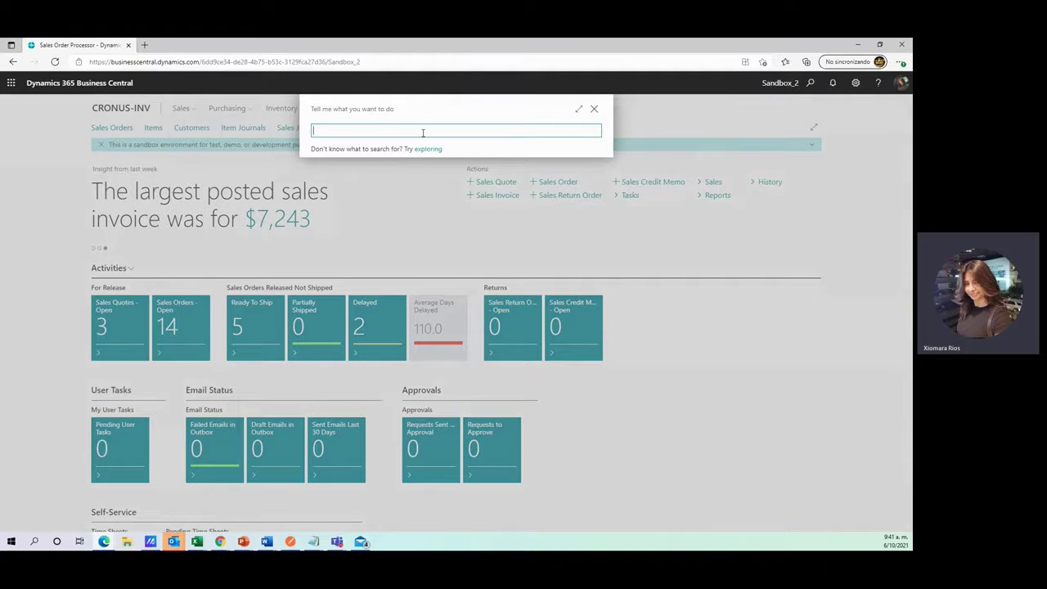
text(assemby setup)
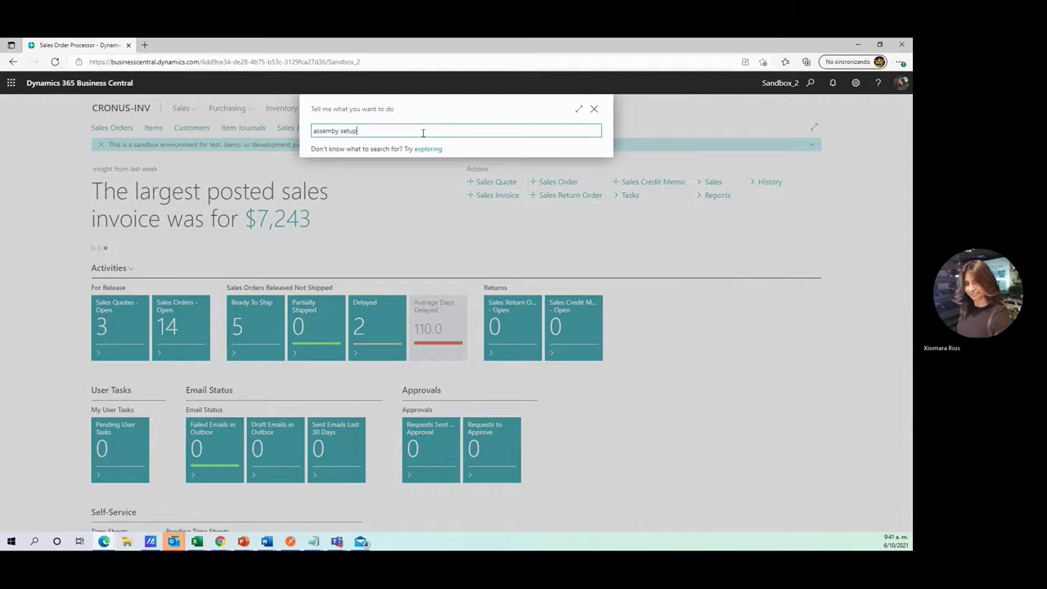
click(353, 174)
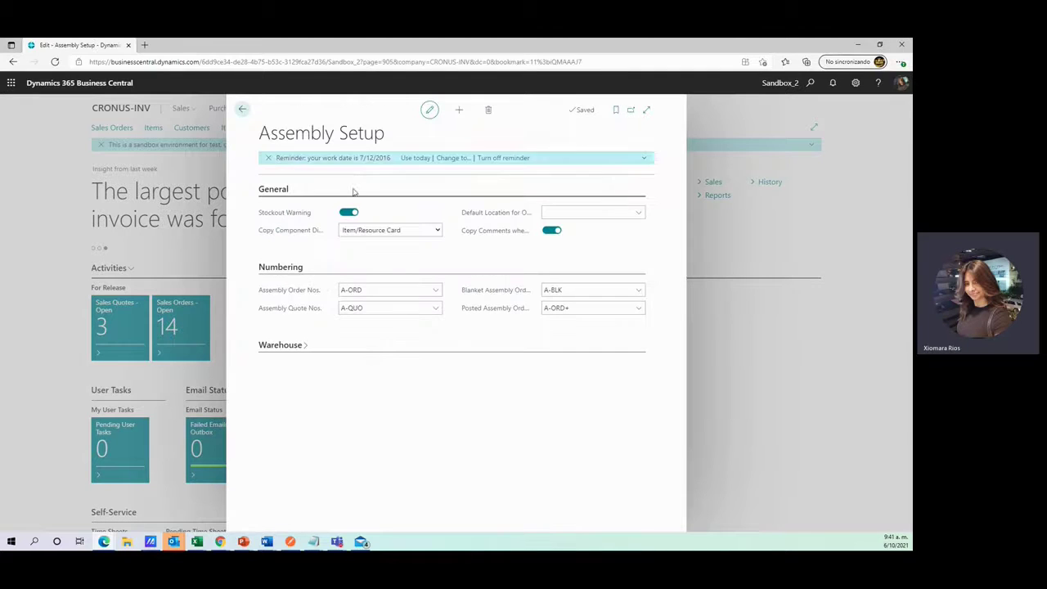
mouse_move(331, 235)
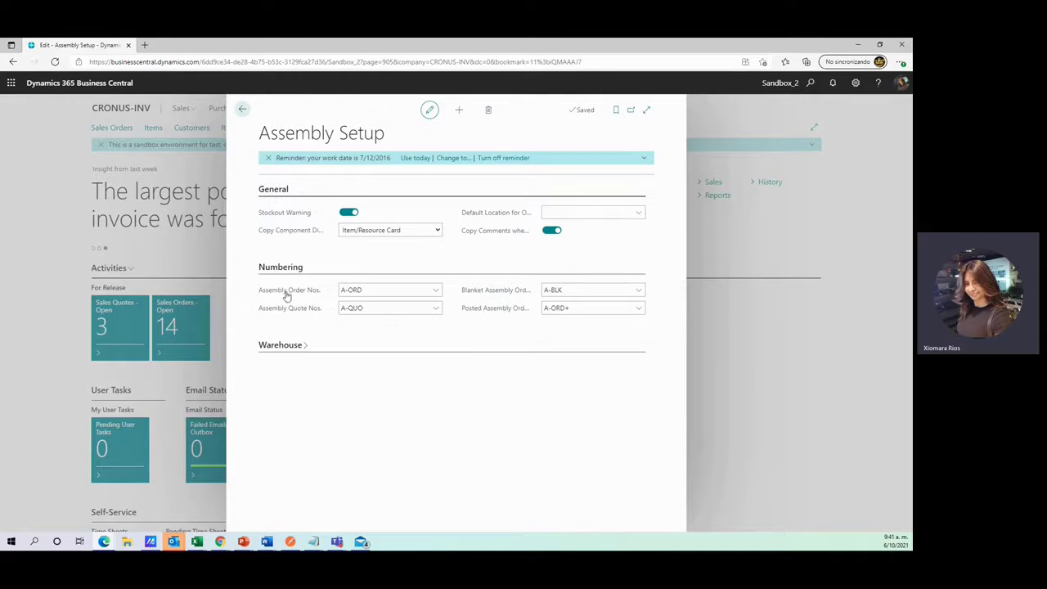
mouse_move(286, 296)
mouse_move(311, 216)
mouse_move(494, 215)
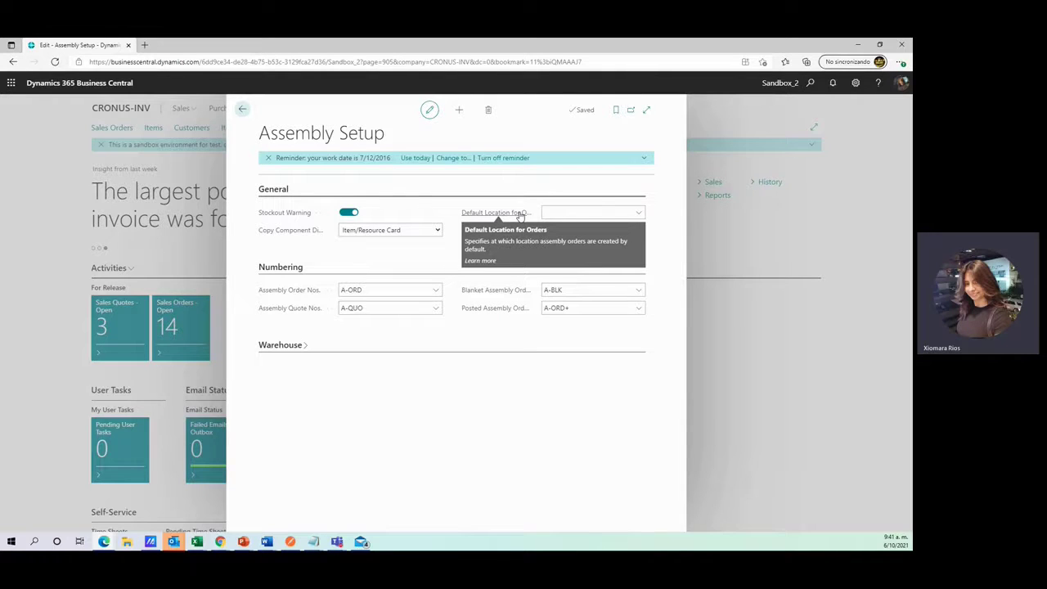
Set the default location for assembly orders to BLUE and return to the home page
click(638, 213)
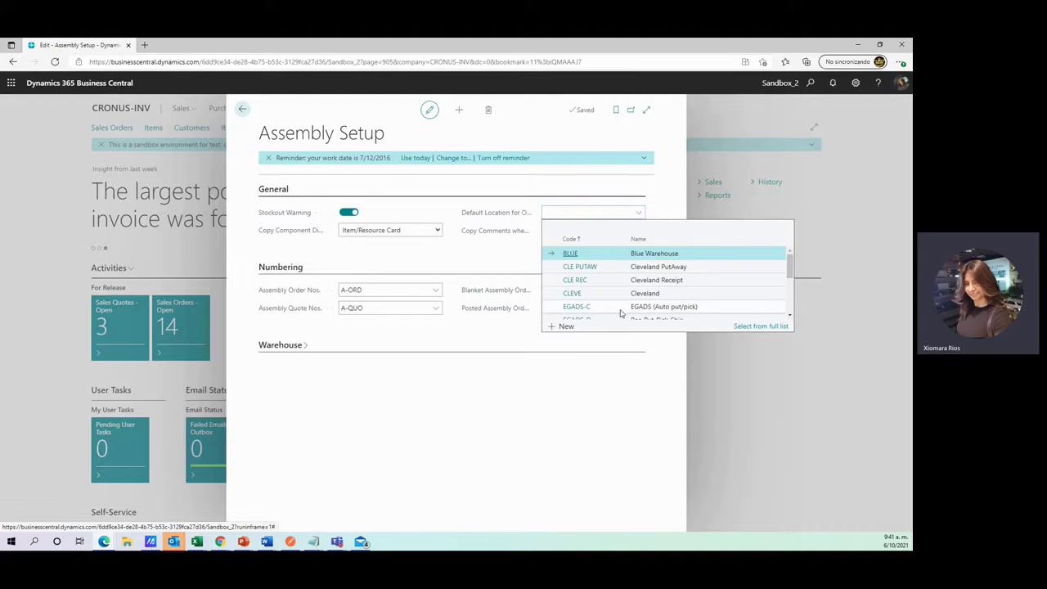
scroll(605, 278, down, 3)
scroll(573, 262, up, 3)
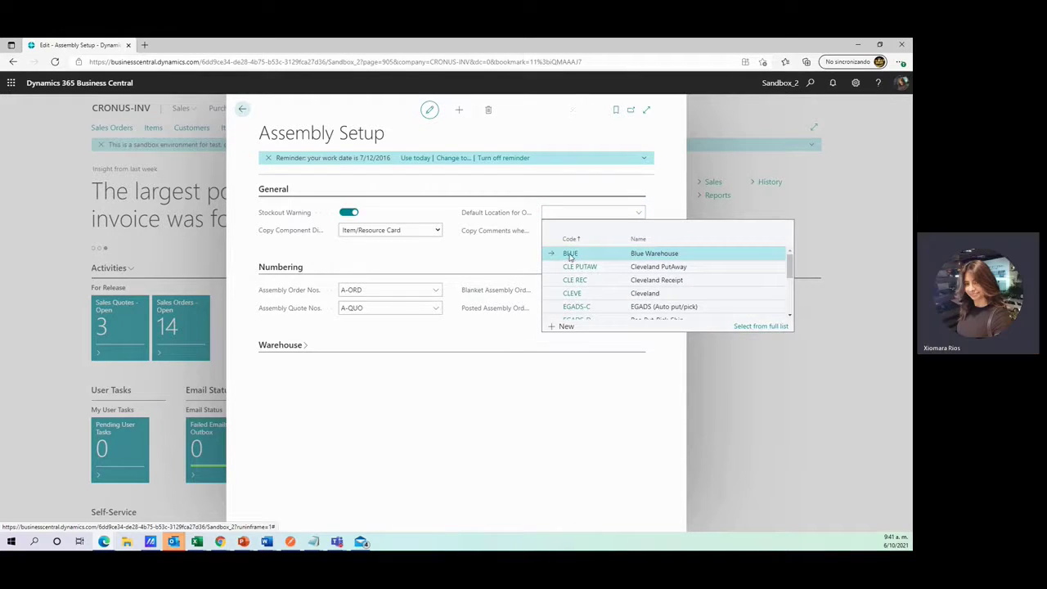
click(570, 255)
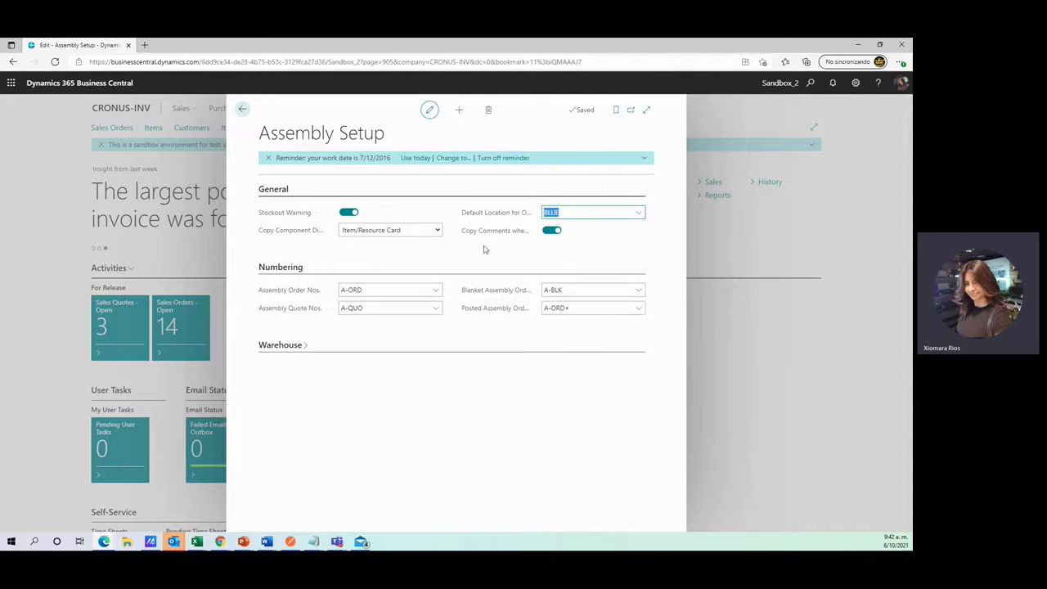
click(242, 113)
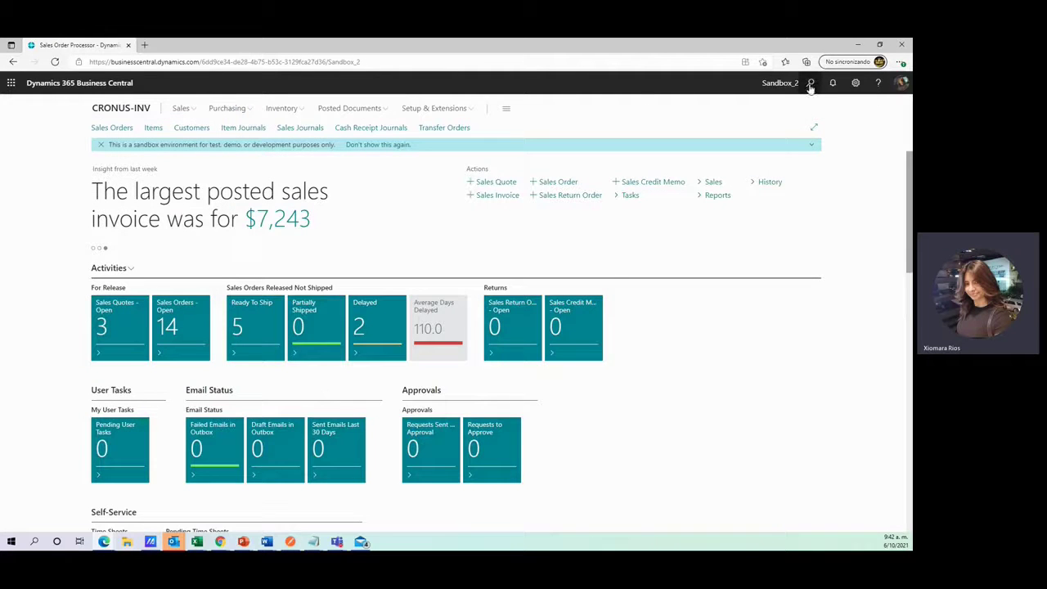
Open the Items list and apply the Assembly Demo view
click(811, 84)
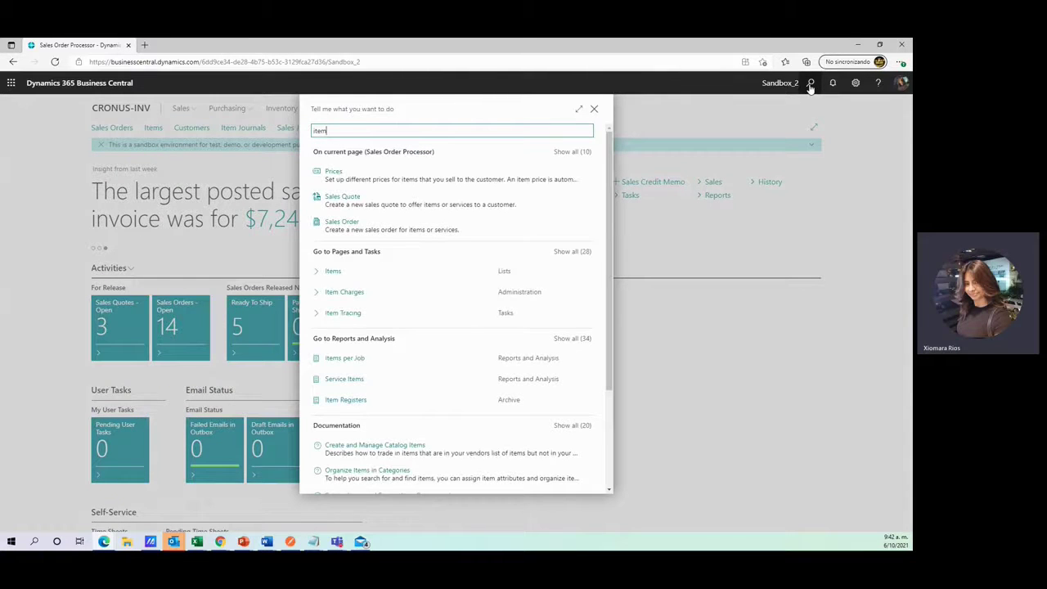
click(337, 276)
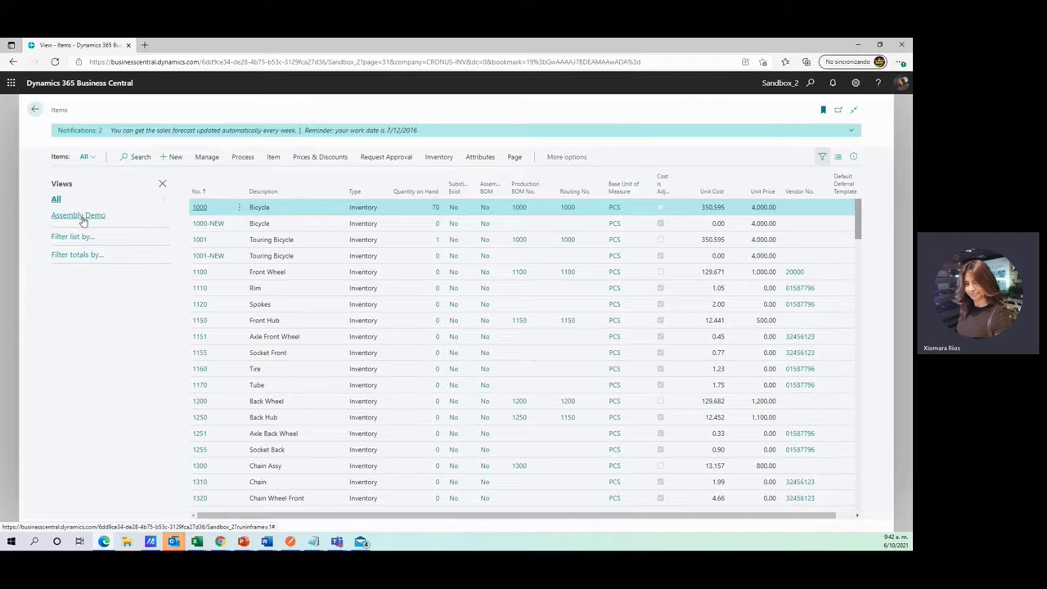
click(78, 215)
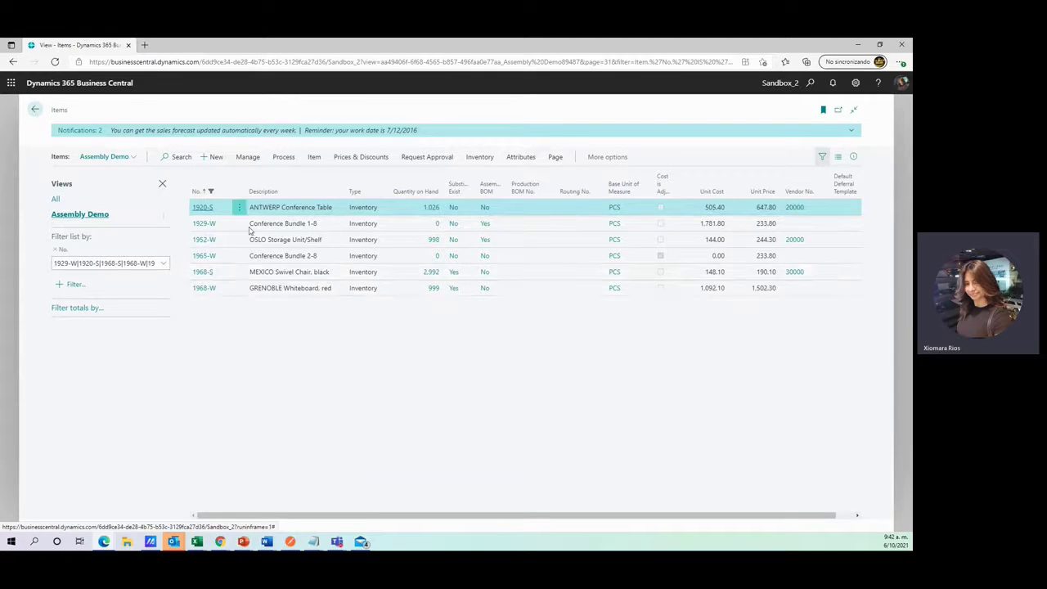
Open item 1929-W, Conference Bundle 1-8, and review its replenishment settings and the components in its assembly BOM
click(201, 228)
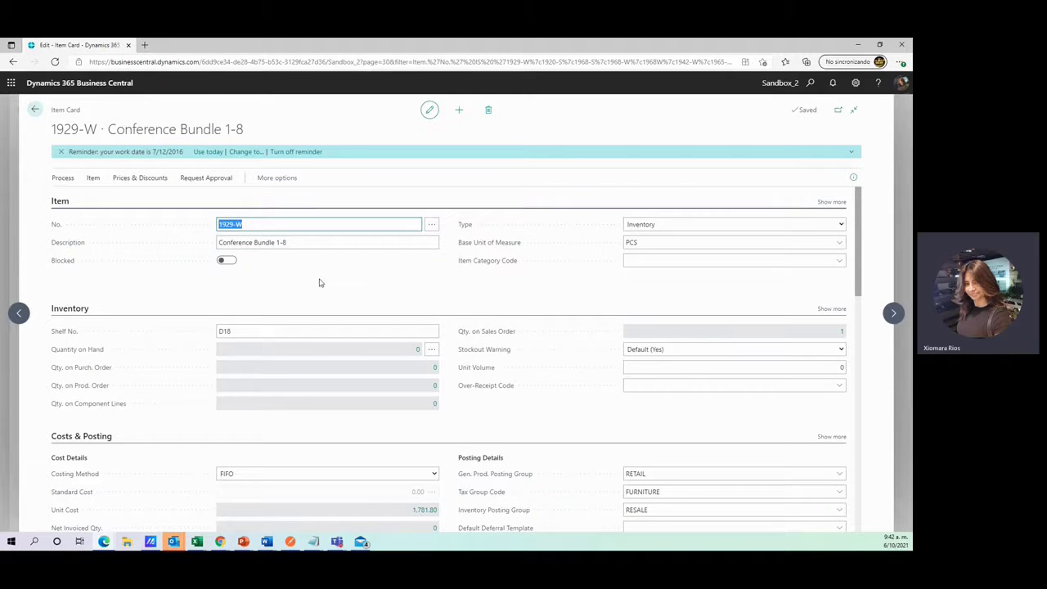
scroll(320, 283, down, 5)
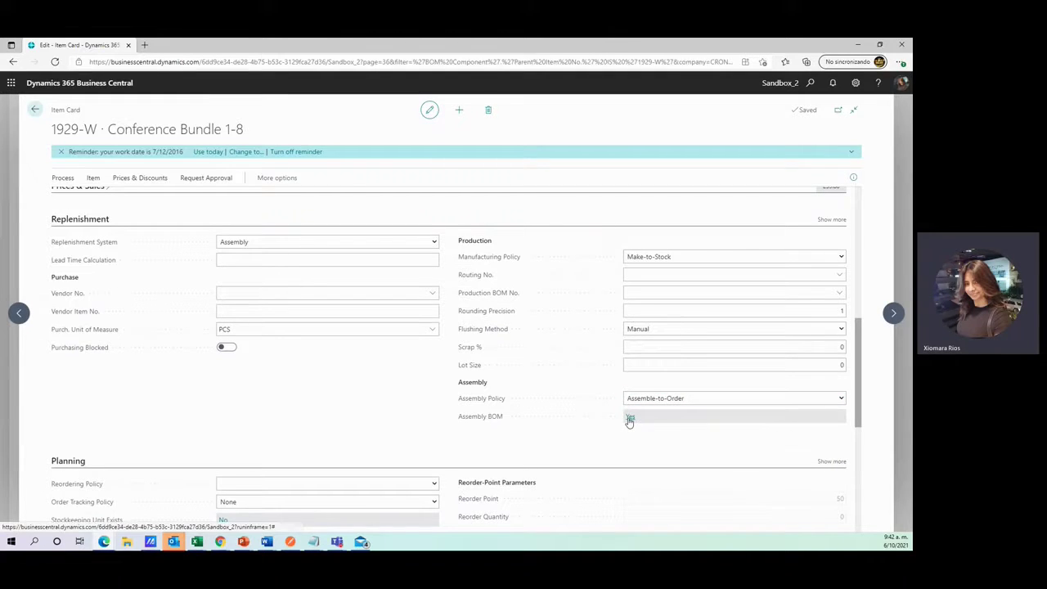
click(629, 419)
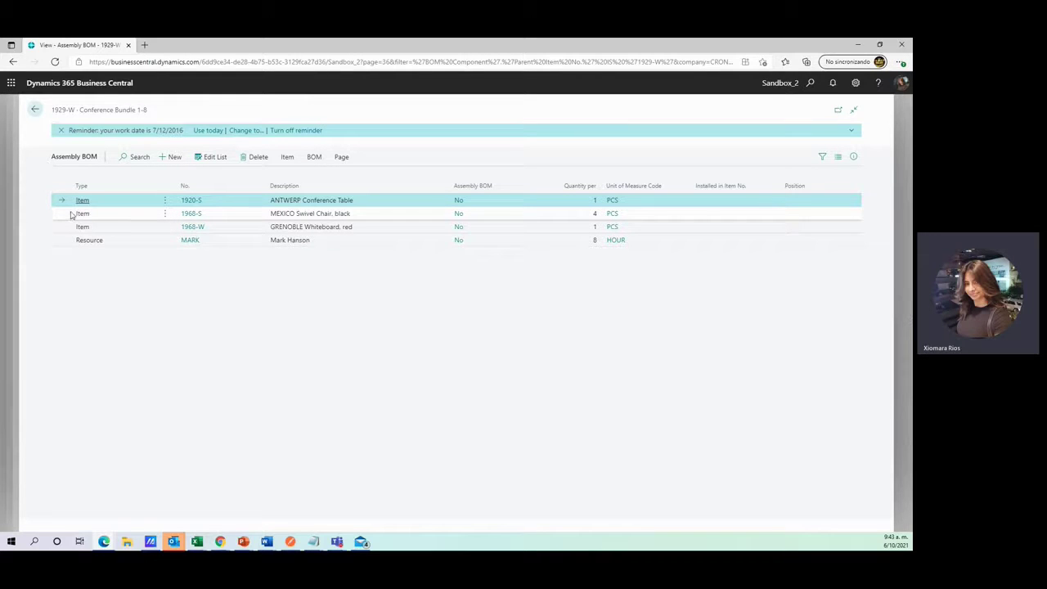
click(36, 109)
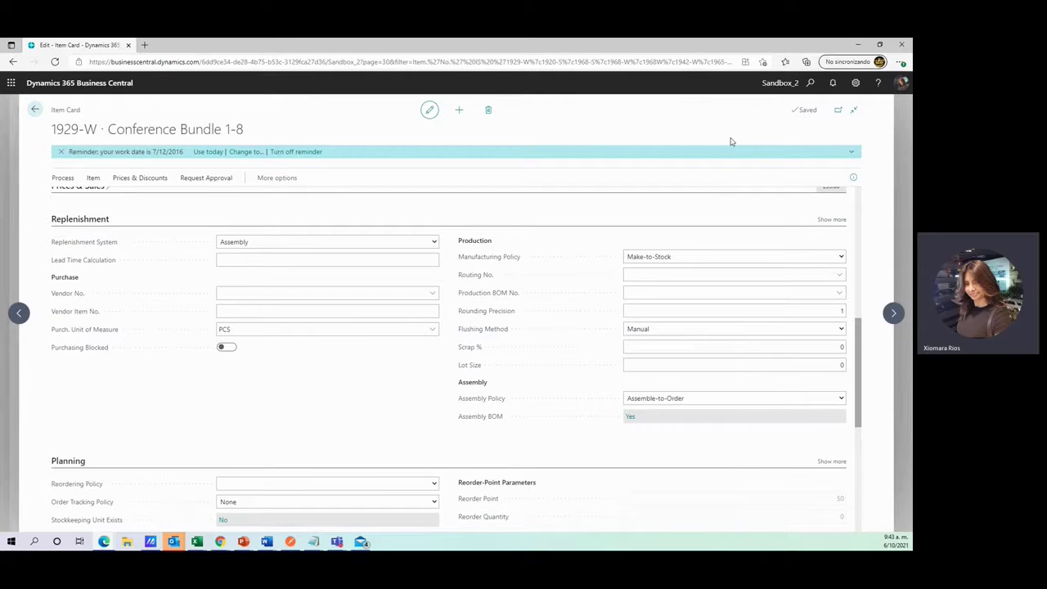
Go to the Sales Orders list and create a new sales order
click(809, 85)
text(sales order)
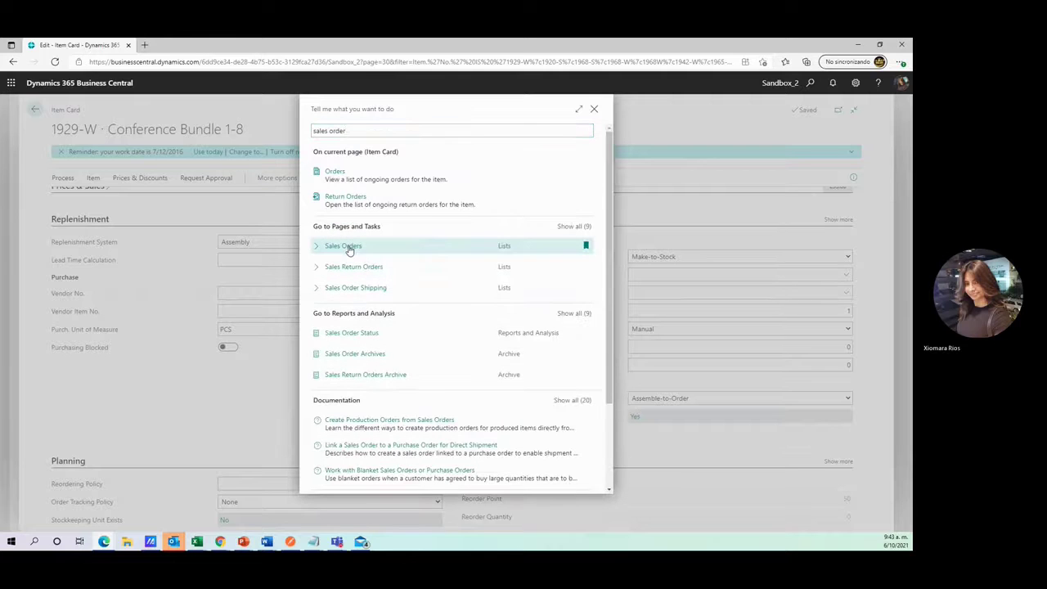
click(344, 246)
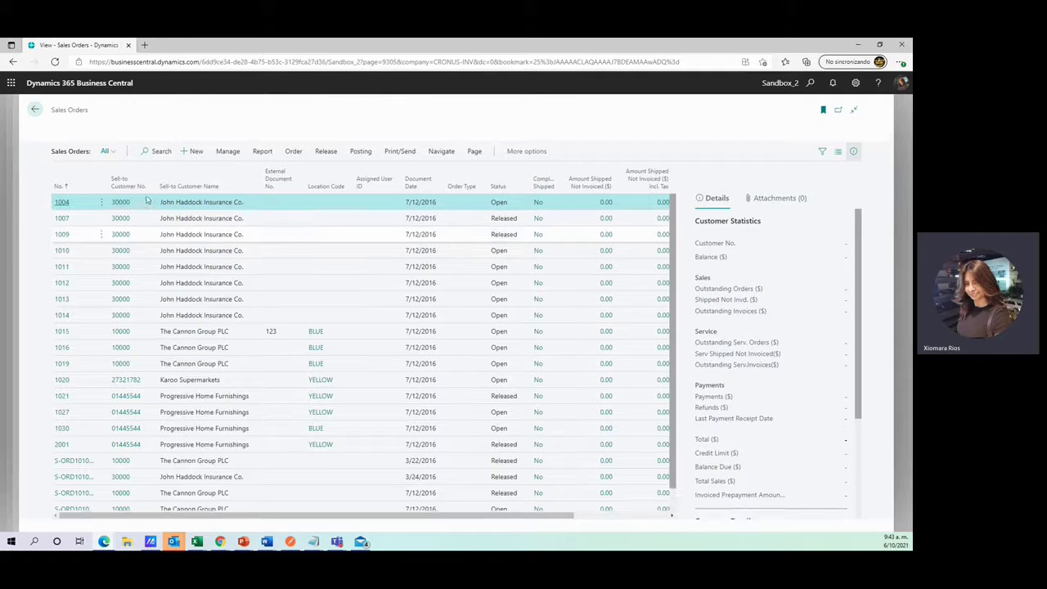
click(193, 156)
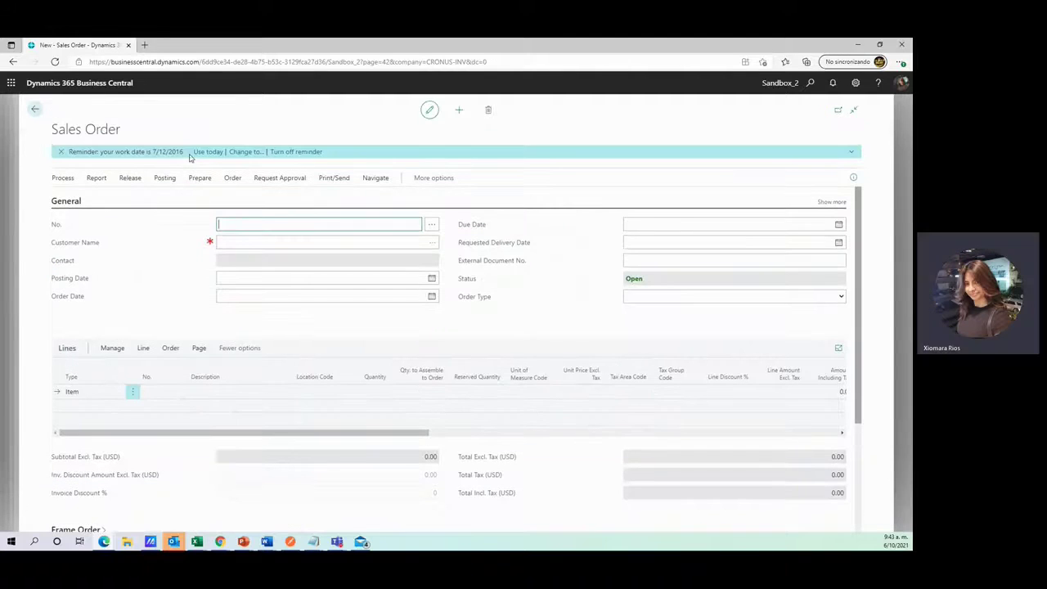
Set the sales order's customer to Progressive Home Furnishings and its requested delivery date to 10/20/2021
click(235, 244)
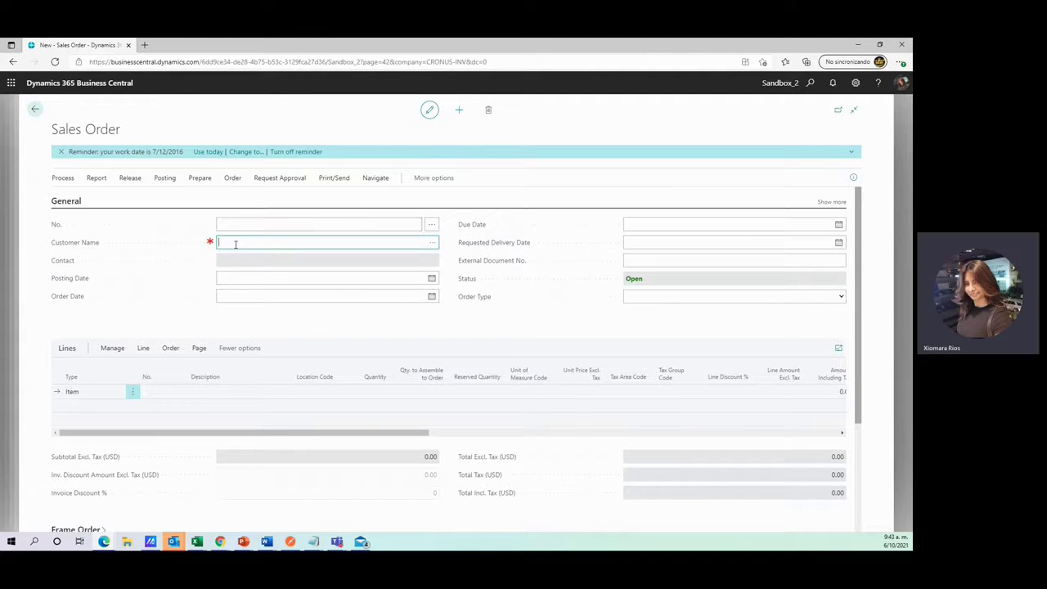
text(progre)
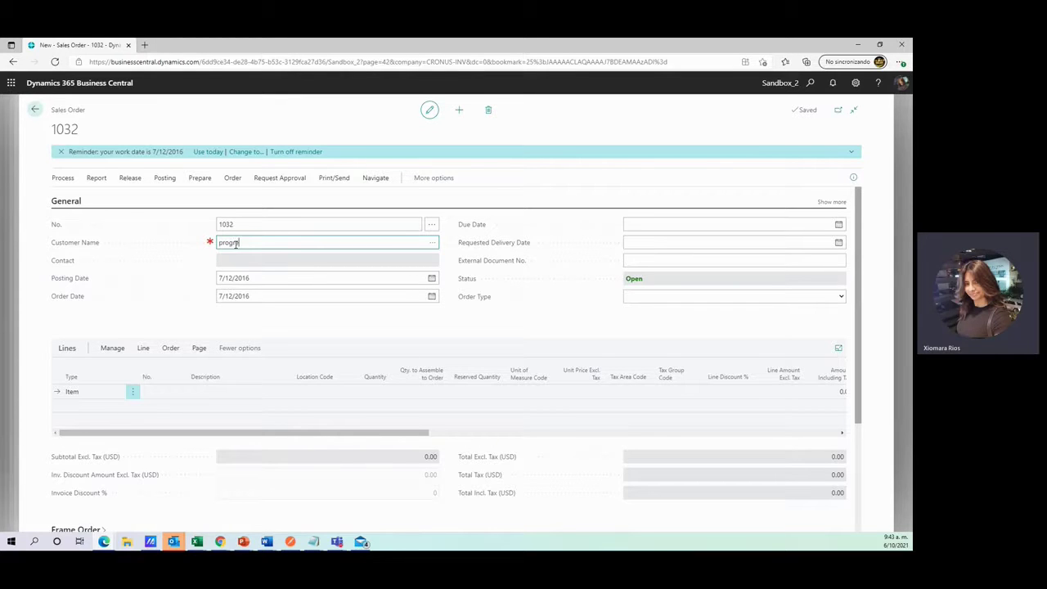
click(266, 276)
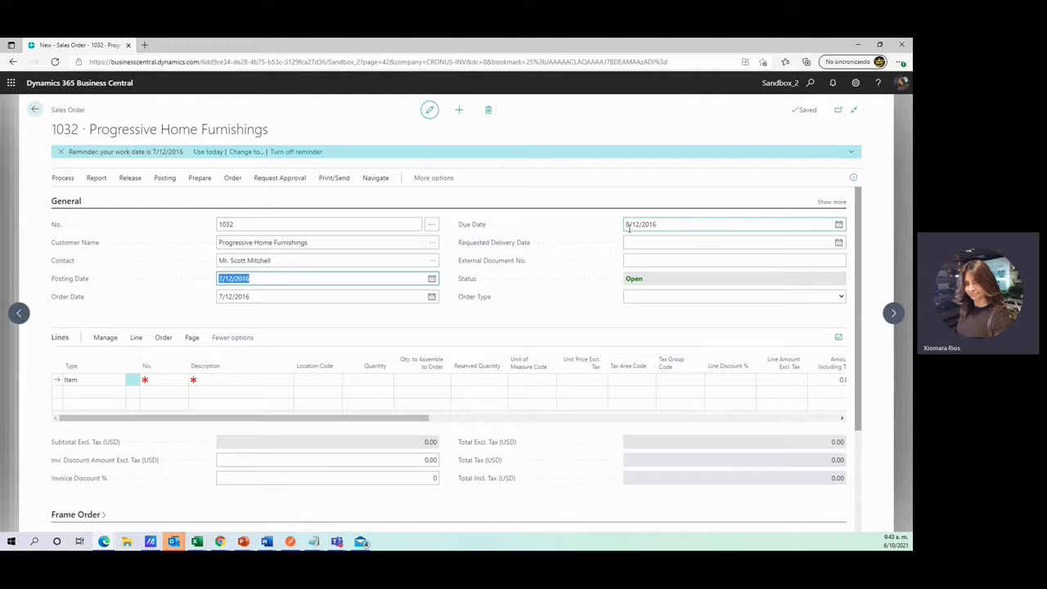
click(839, 244)
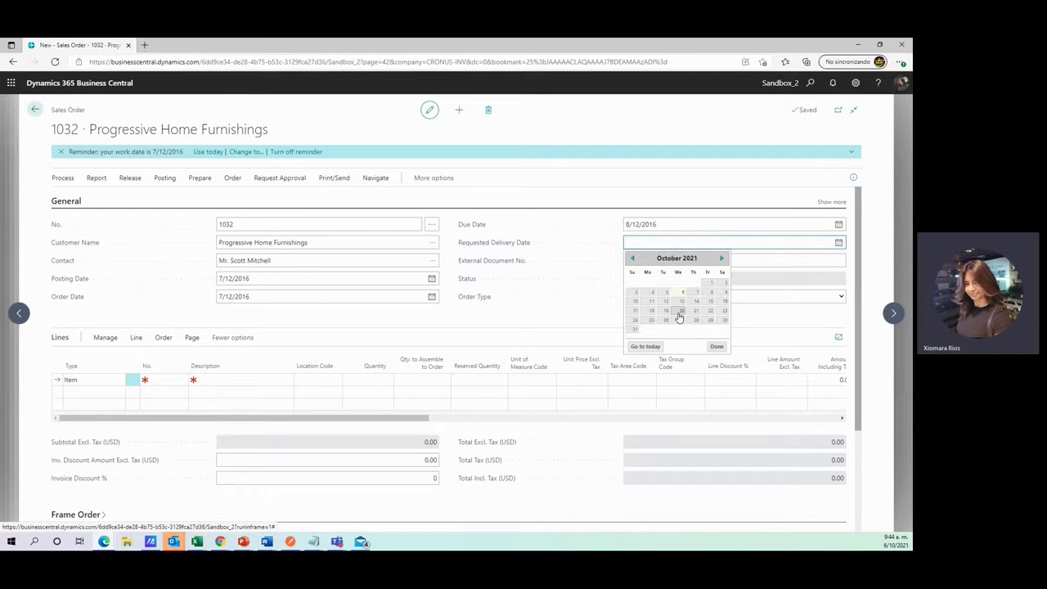
click(679, 318)
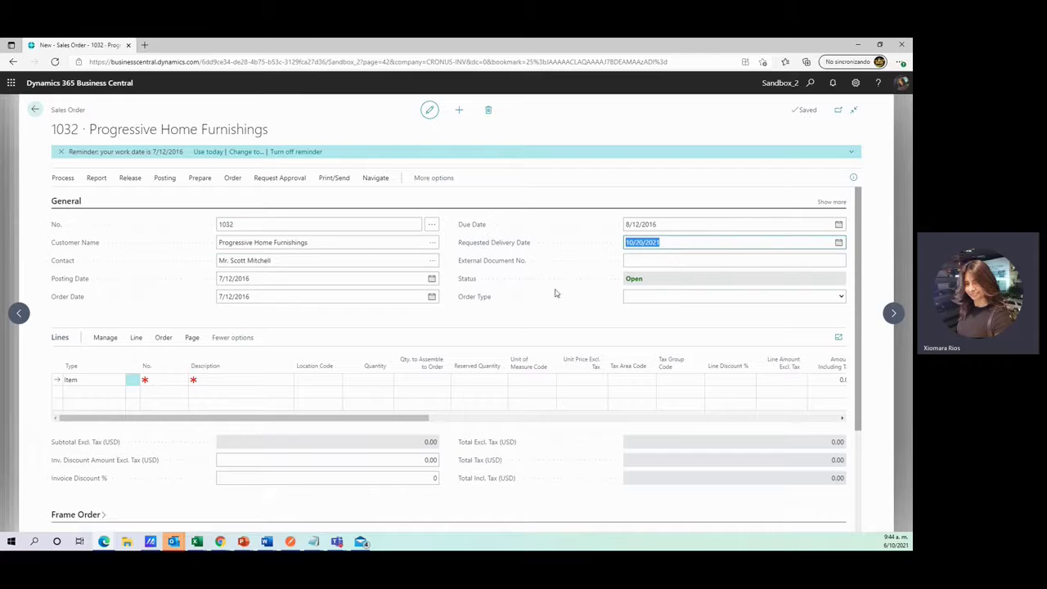
Add an order line for item 1929-W, Conference Bundle 1-8, with a quantity of 1
click(167, 380)
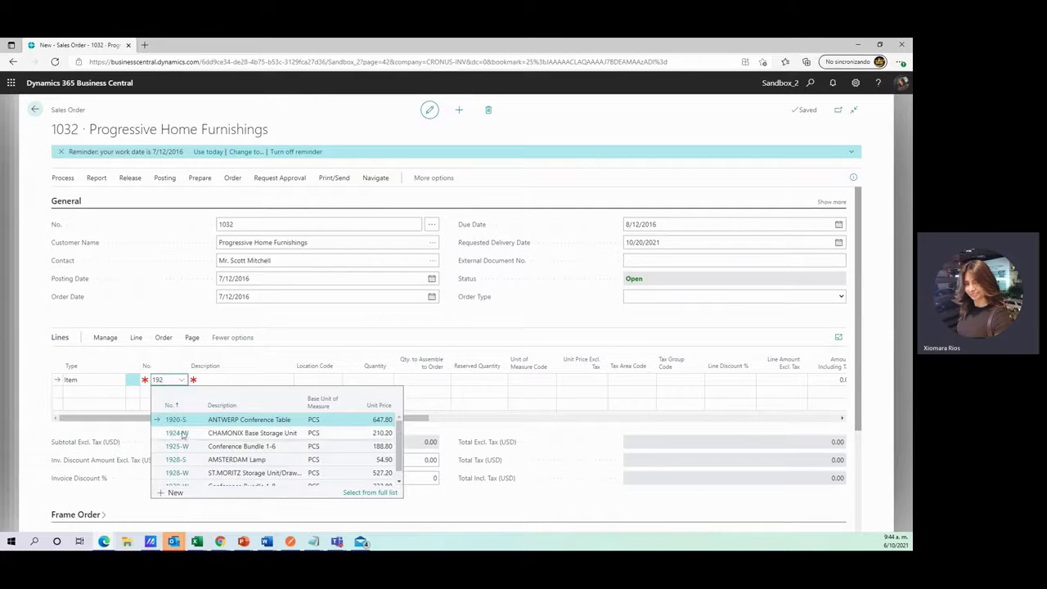
scroll(194, 463, down, 1)
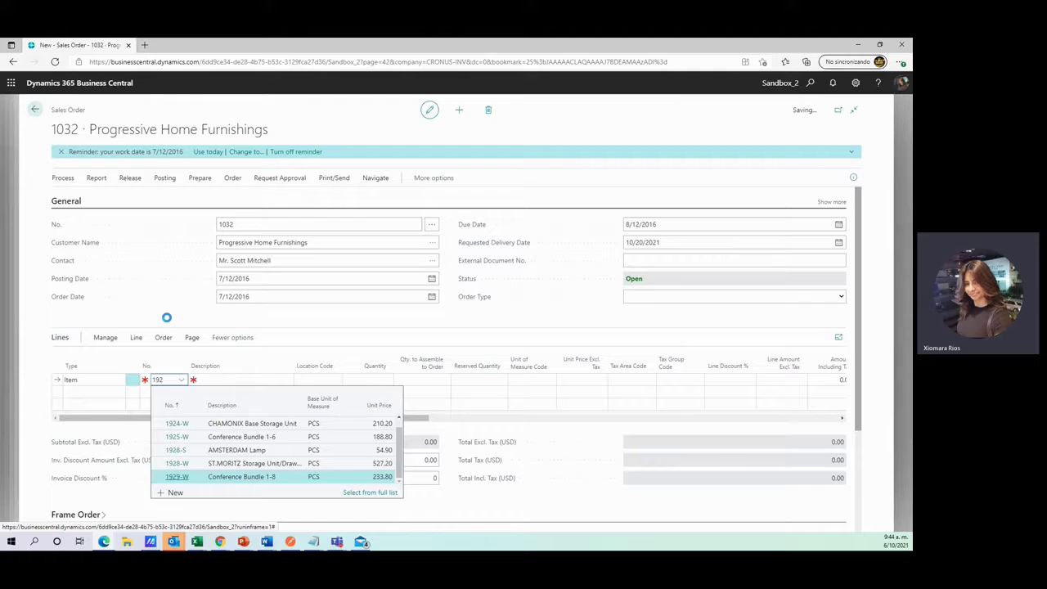
key(Tab)
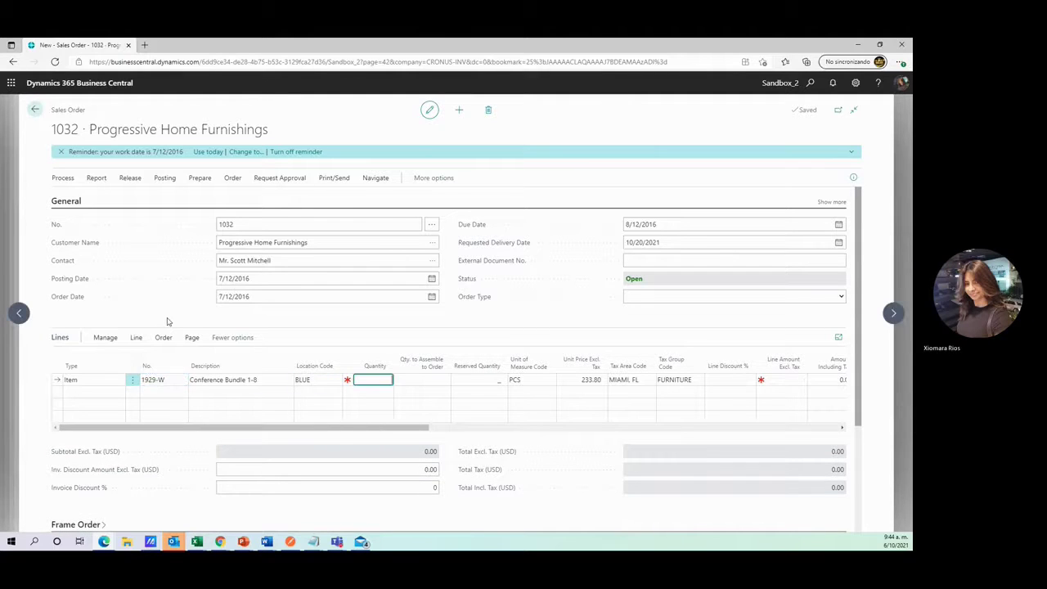
text(1)
key(Tab)
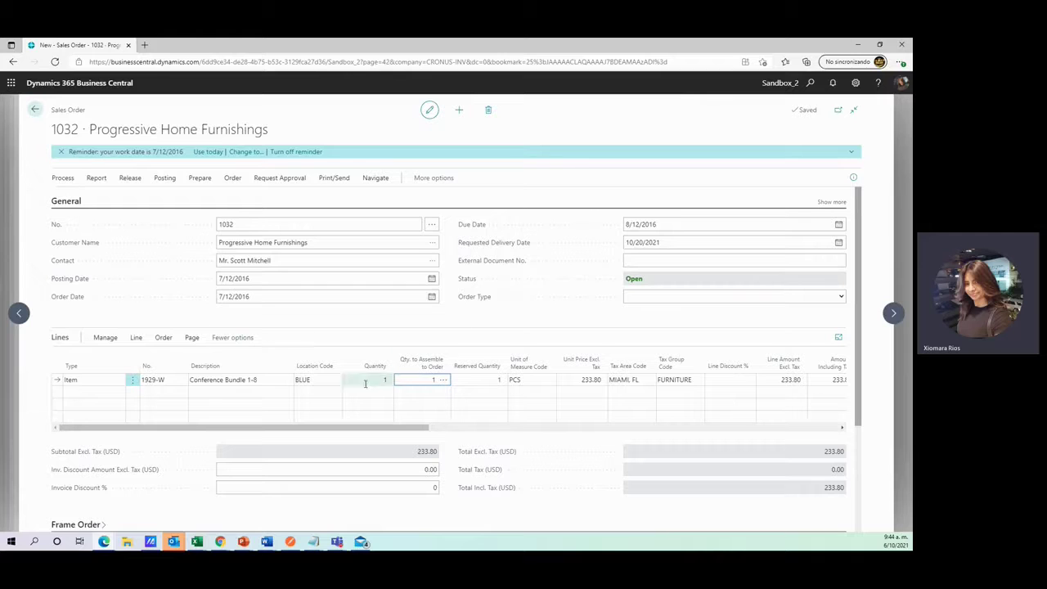
View the Assemble-to-Order Lines of the Conference Bundle 1-8 sales line and show the linked assembly order document
click(136, 338)
click(237, 357)
mouse_move(251, 304)
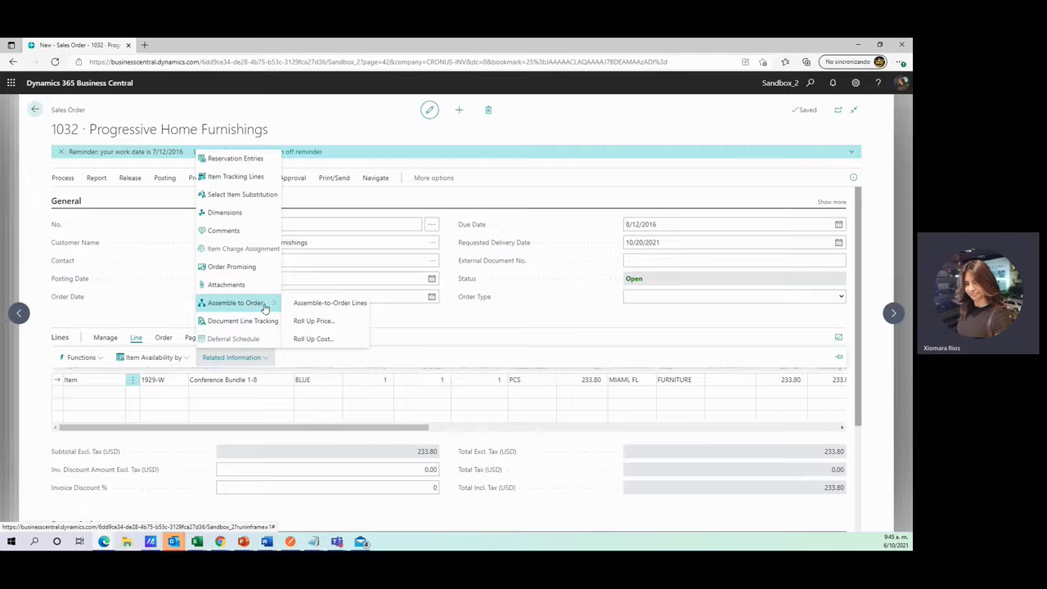
click(332, 304)
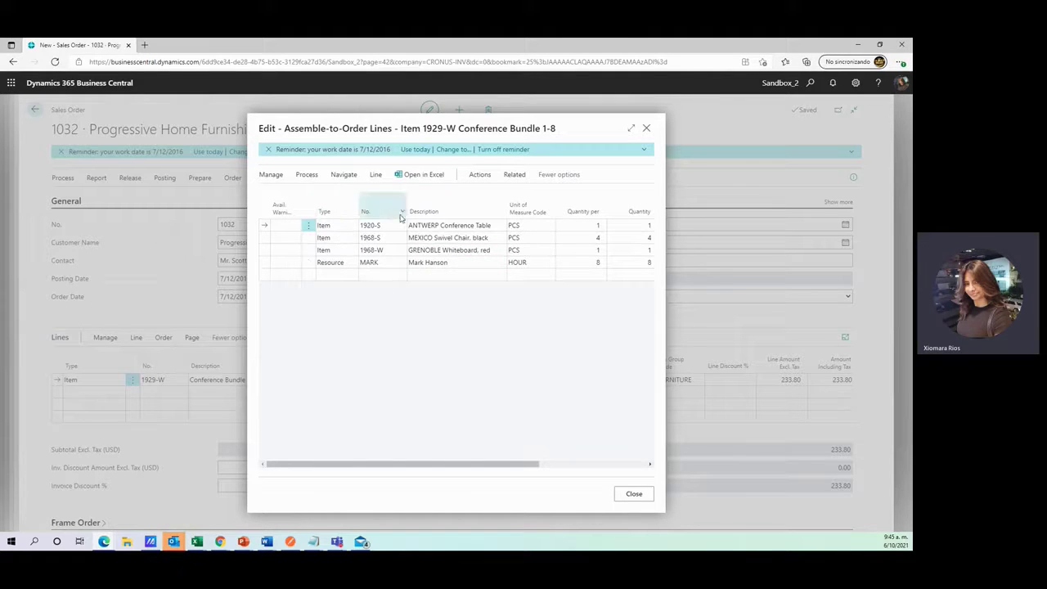
click(515, 173)
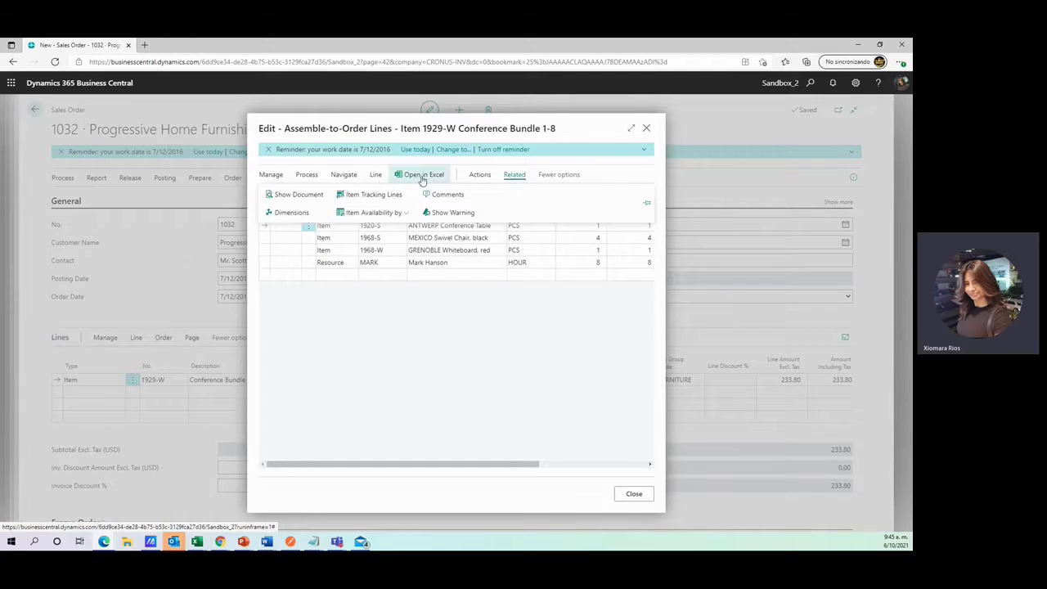
click(290, 196)
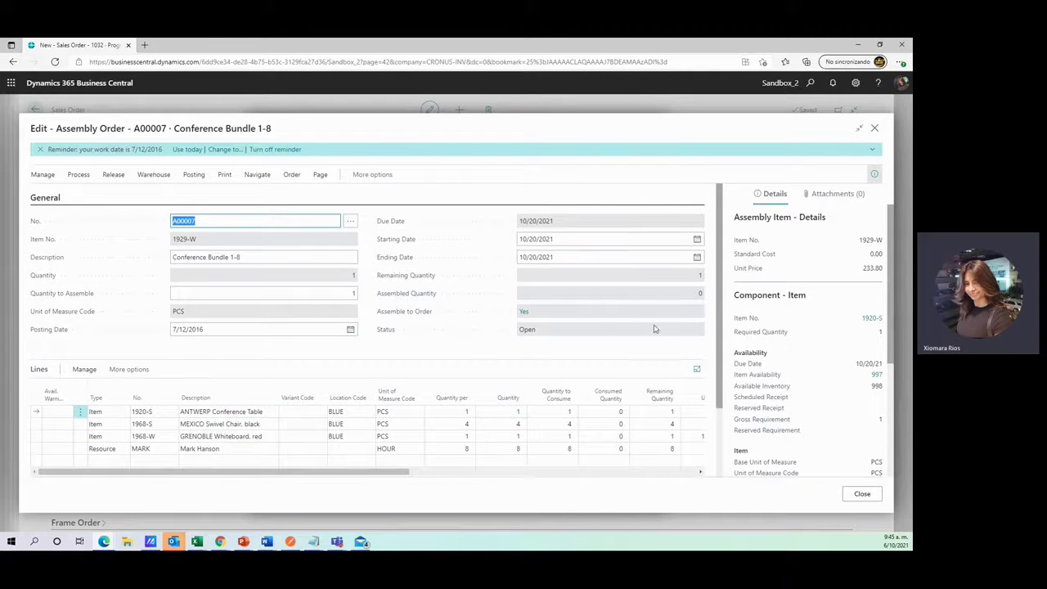
Check the quantity to assemble, the ending date and the component lines on the assembly order
scroll(507, 270, down, 1)
click(345, 249)
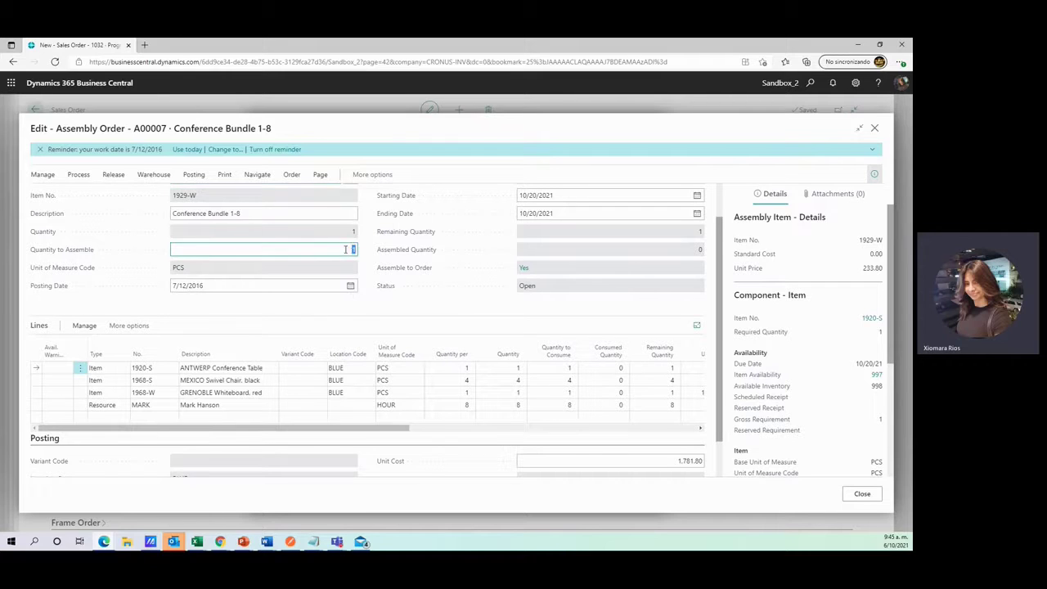
scroll(486, 320, up, 1)
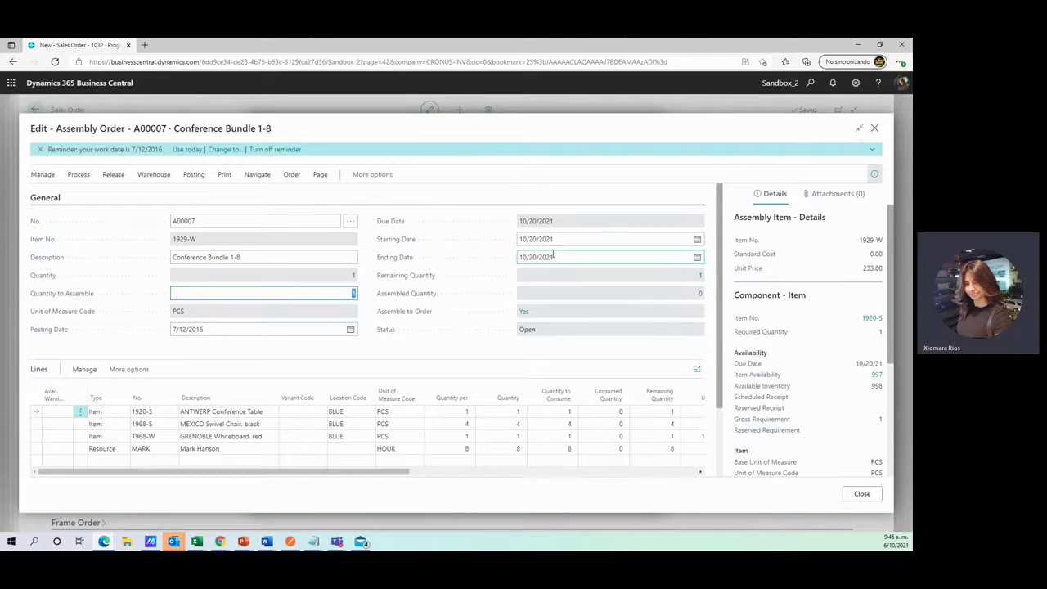
click(545, 257)
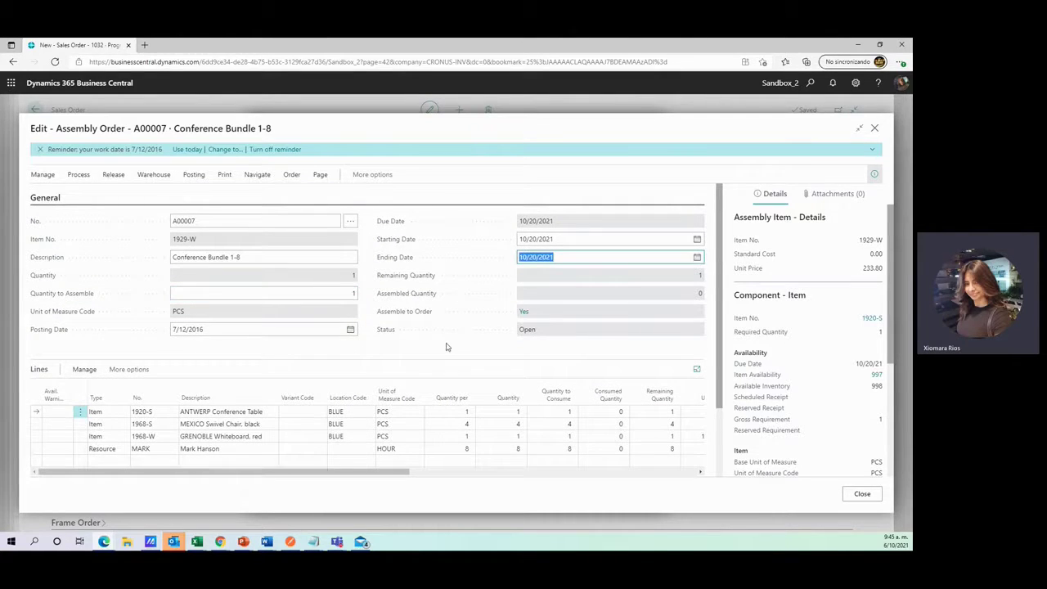
Check the unit cost and posting options on the assembly order, and return to the sales order
scroll(446, 348, down, 2)
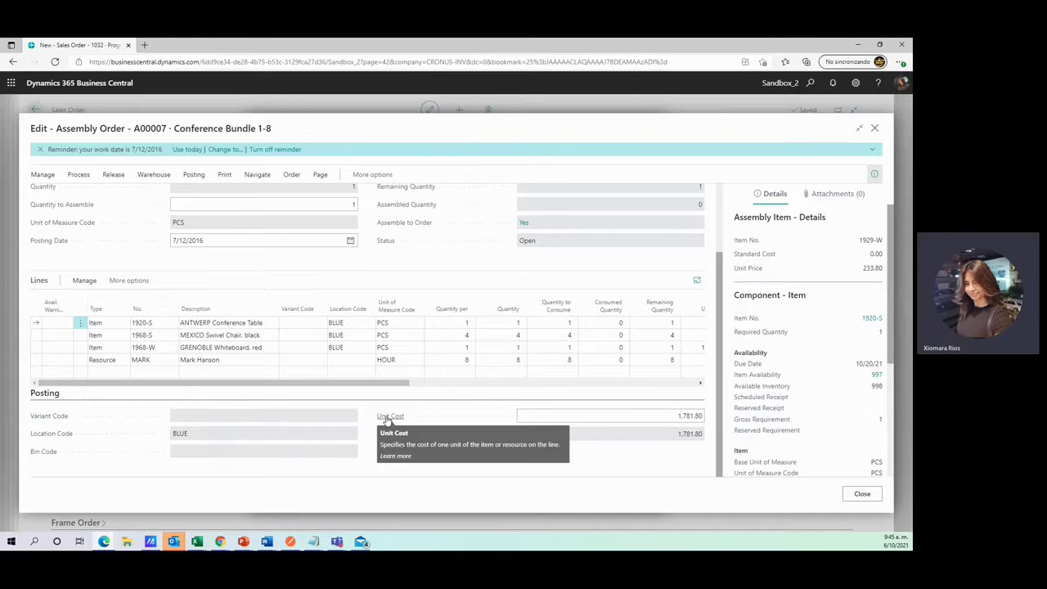
click(635, 416)
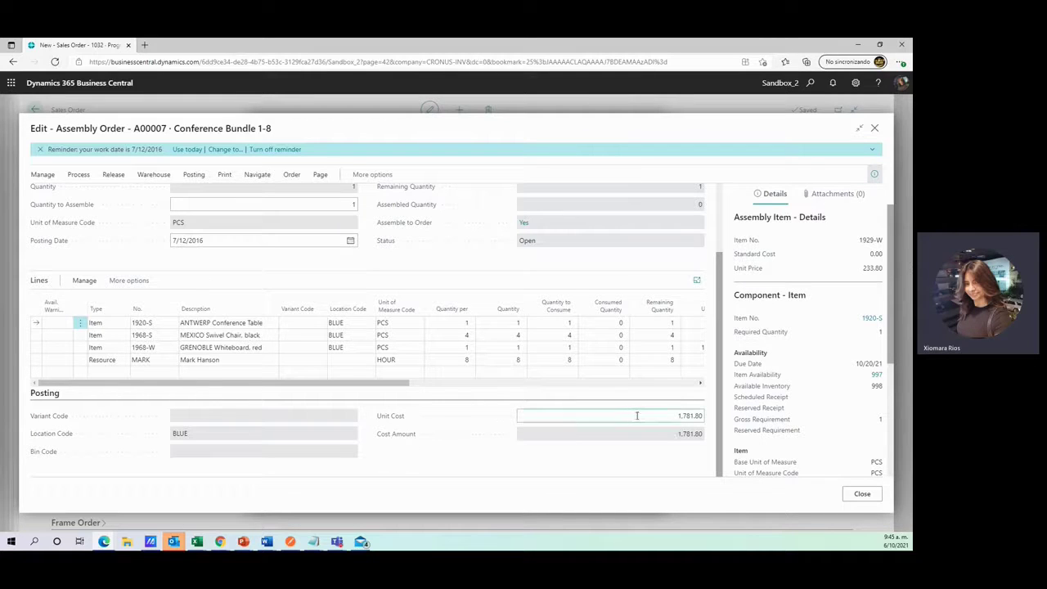
click(191, 175)
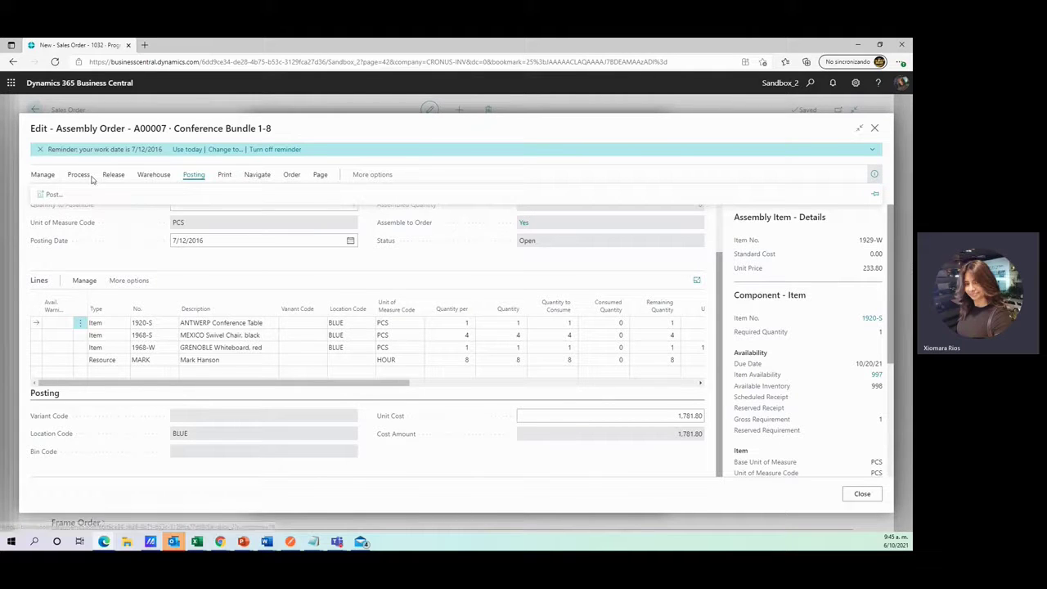
click(875, 129)
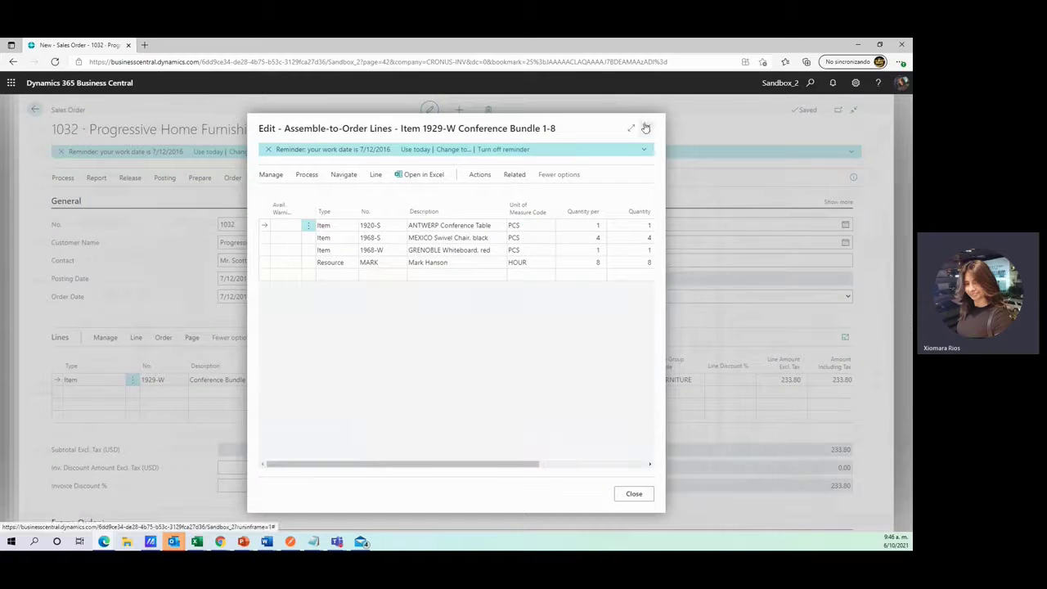
click(647, 128)
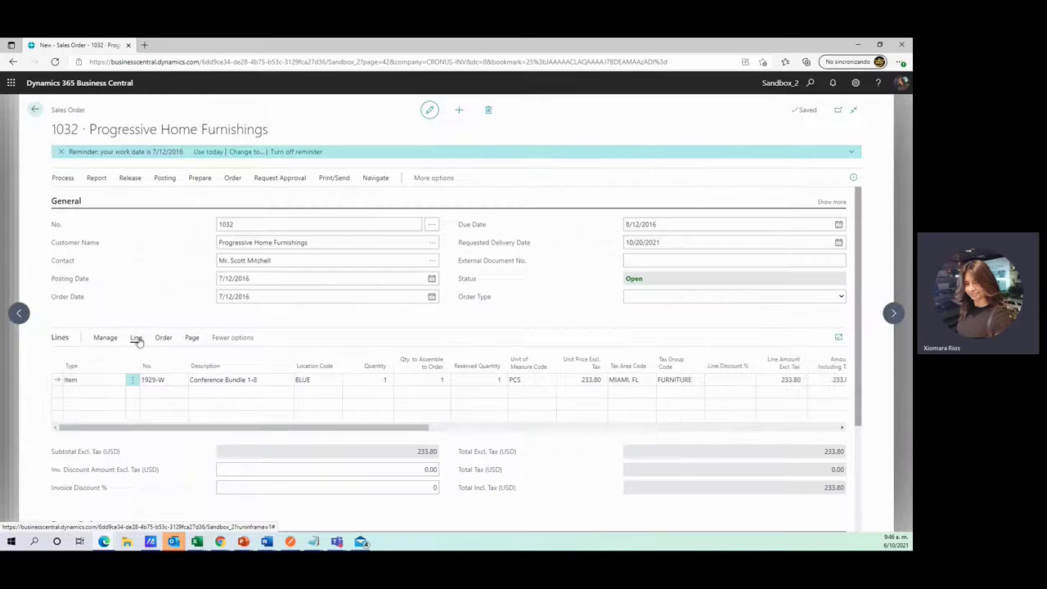
Look at the Assemble to Order options available for the Conference Bundle 1-8 sales line
click(214, 357)
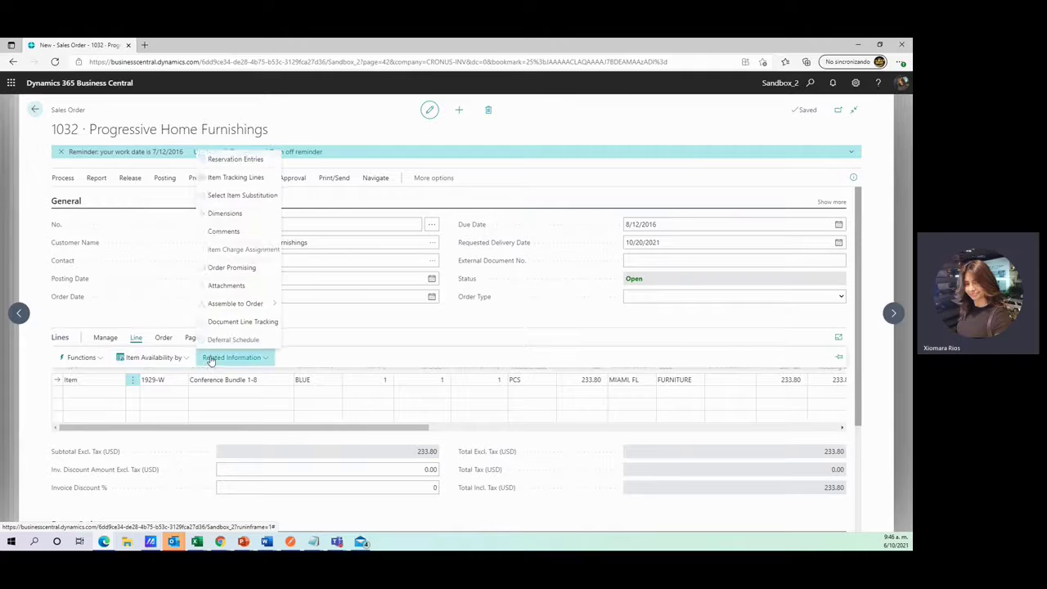
mouse_move(233, 304)
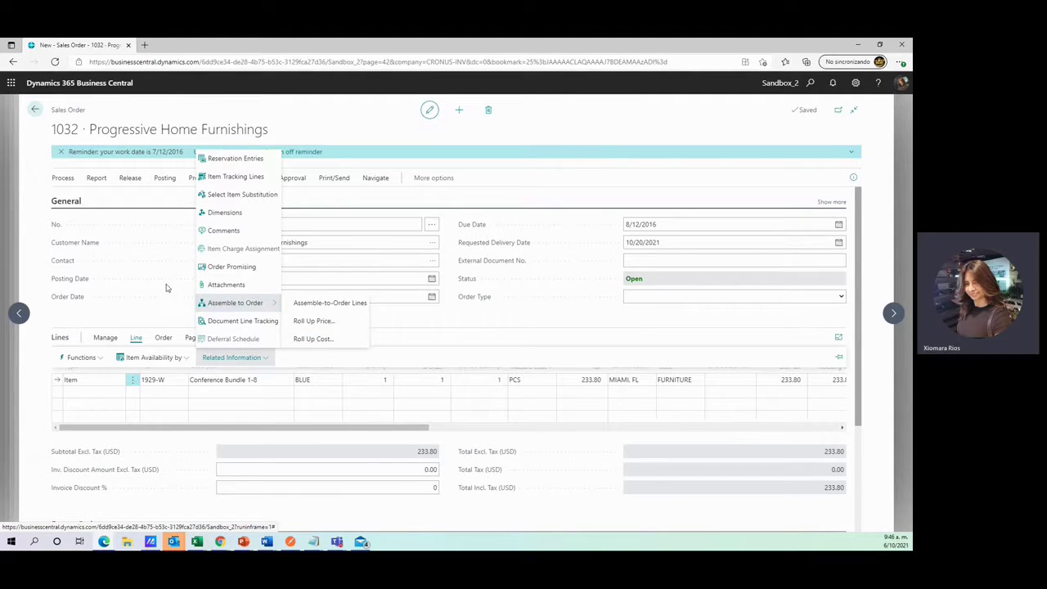
click(139, 342)
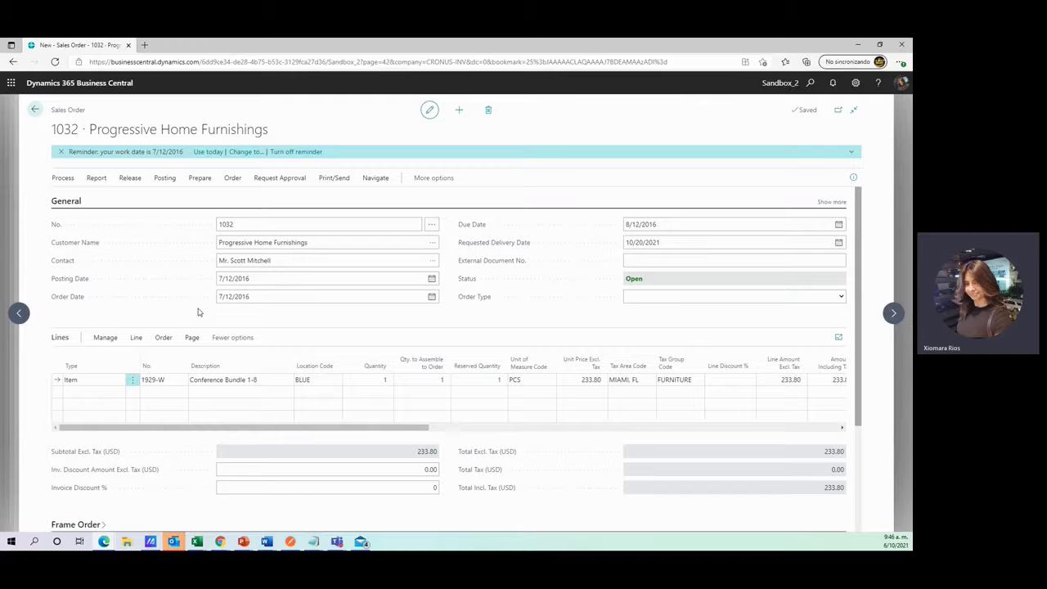
Post the sales order with Ship and Invoice, without opening the posted invoice
click(164, 177)
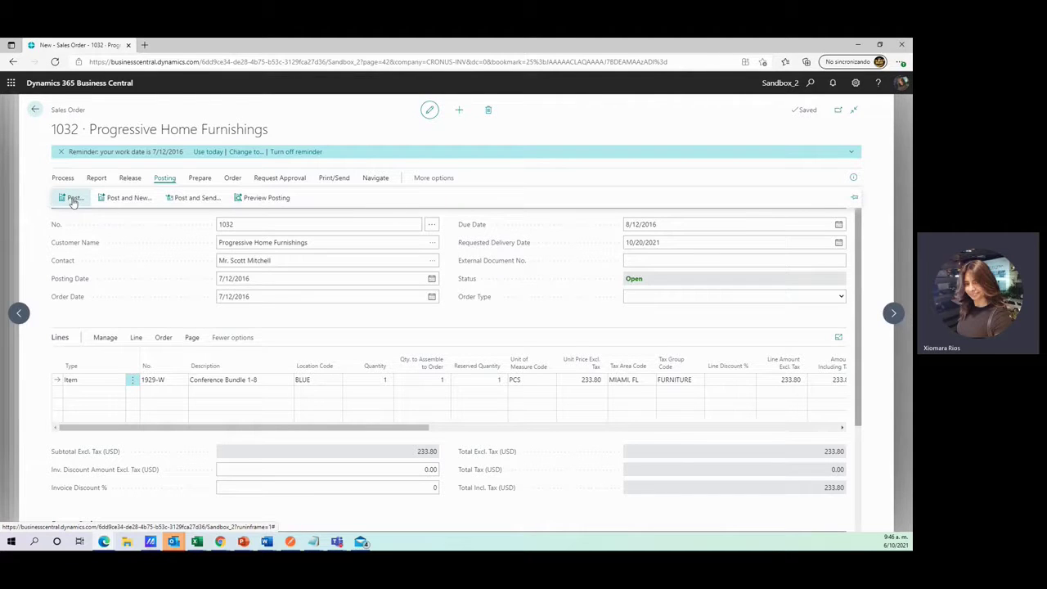
click(72, 199)
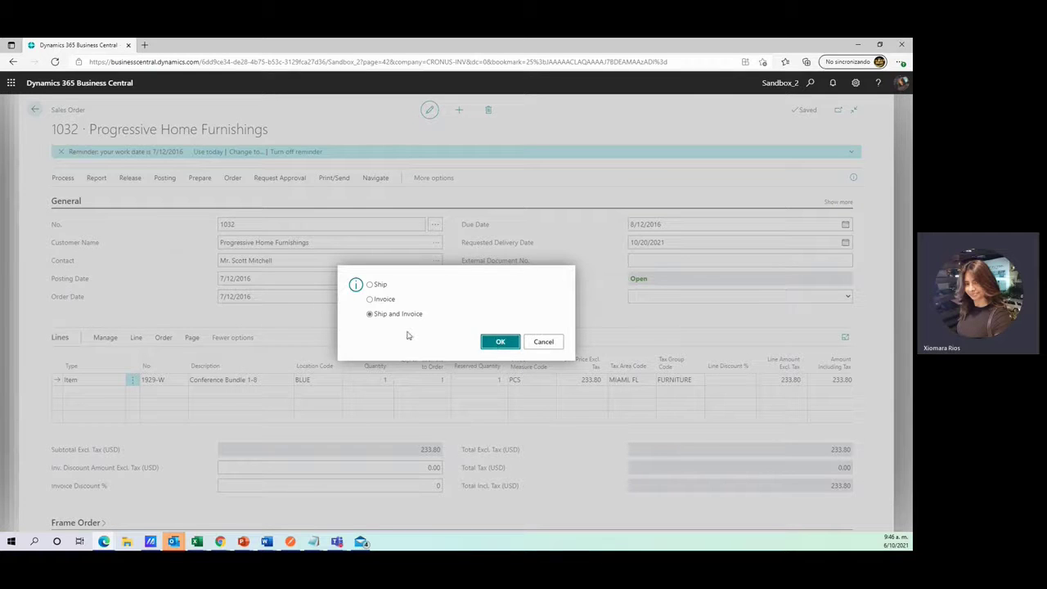
click(505, 345)
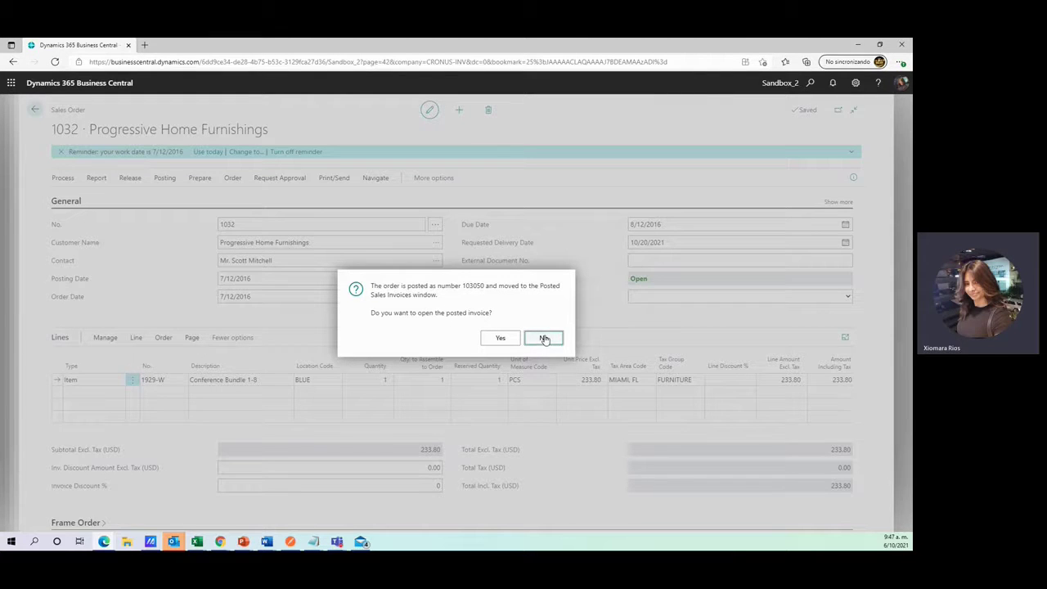
click(543, 342)
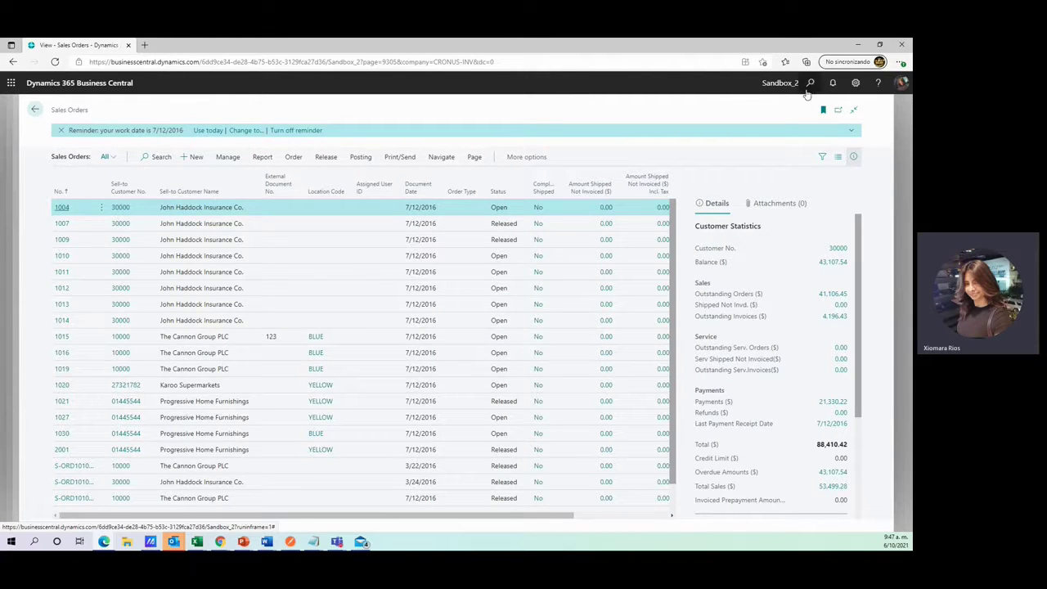
Create another sales order for the customer Progressive Home Furnishings
click(196, 158)
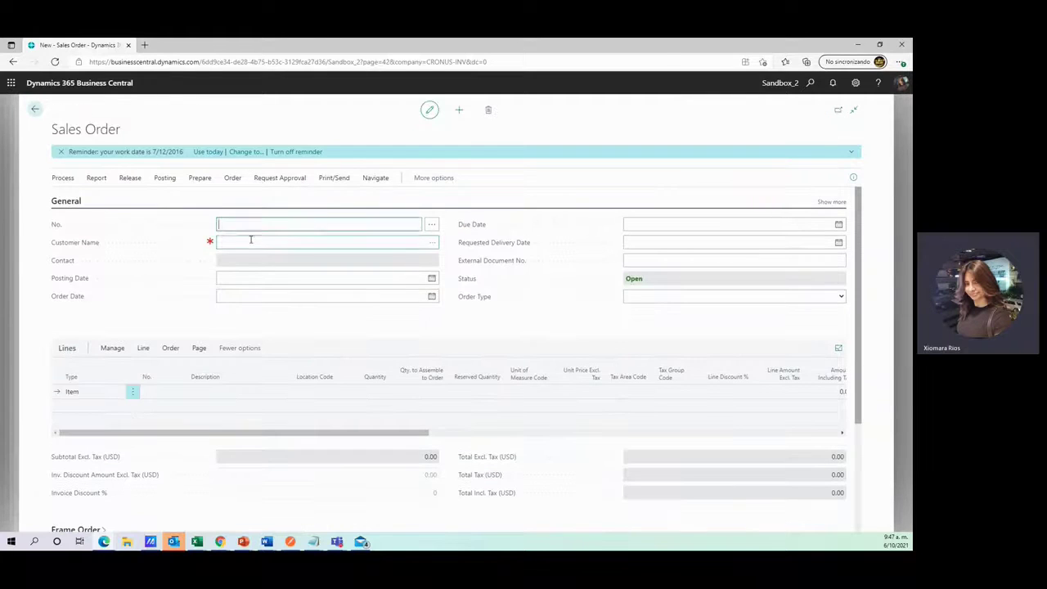
click(251, 239)
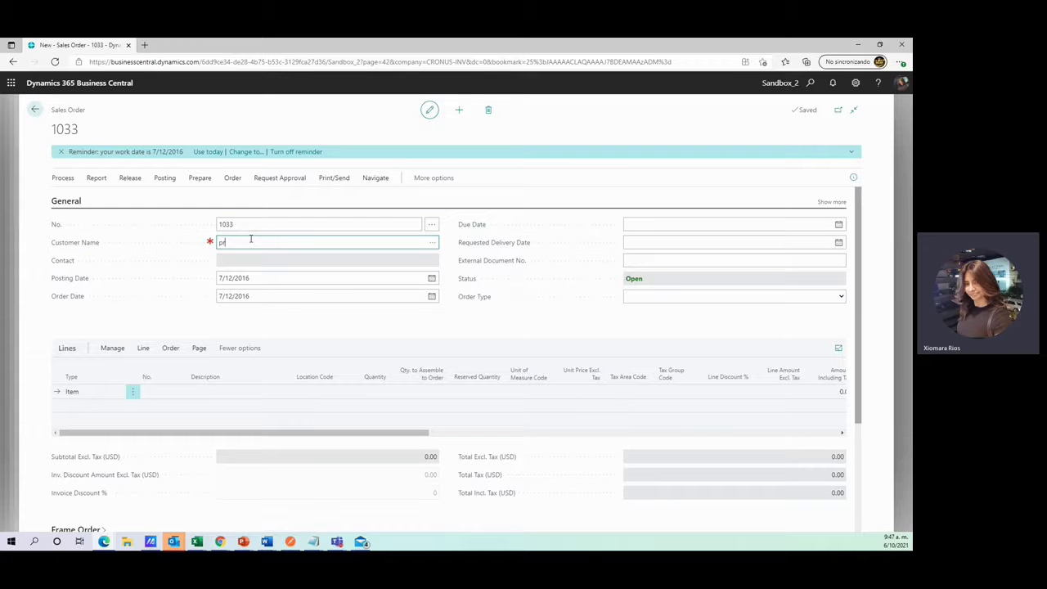
text(pre)
key(Tab)
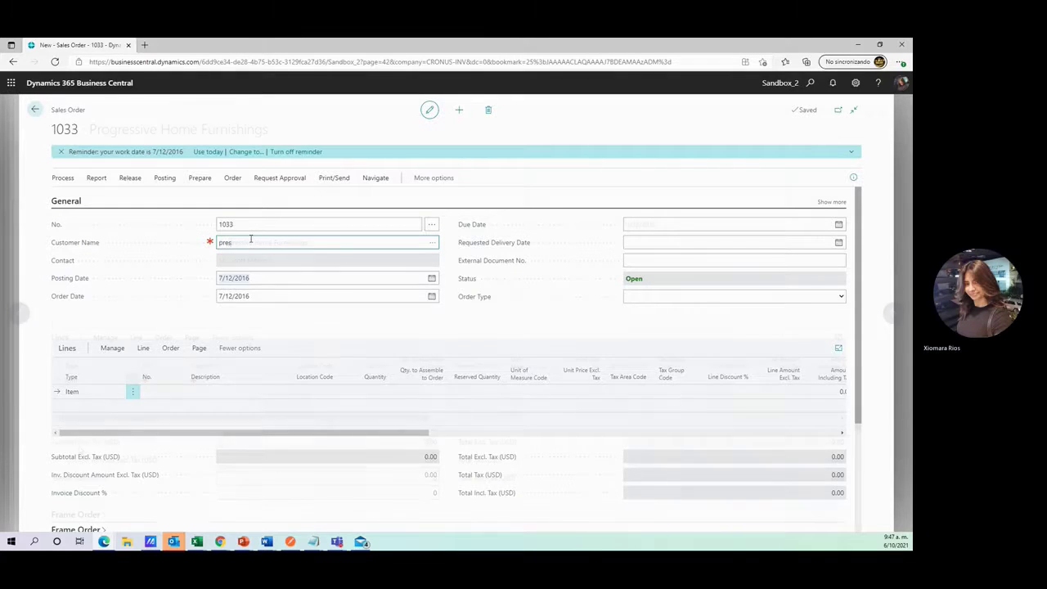
Add an order line for item 1929-W, Conference Bundle 1-8, to the new sales order with a quantity of 1
click(152, 380)
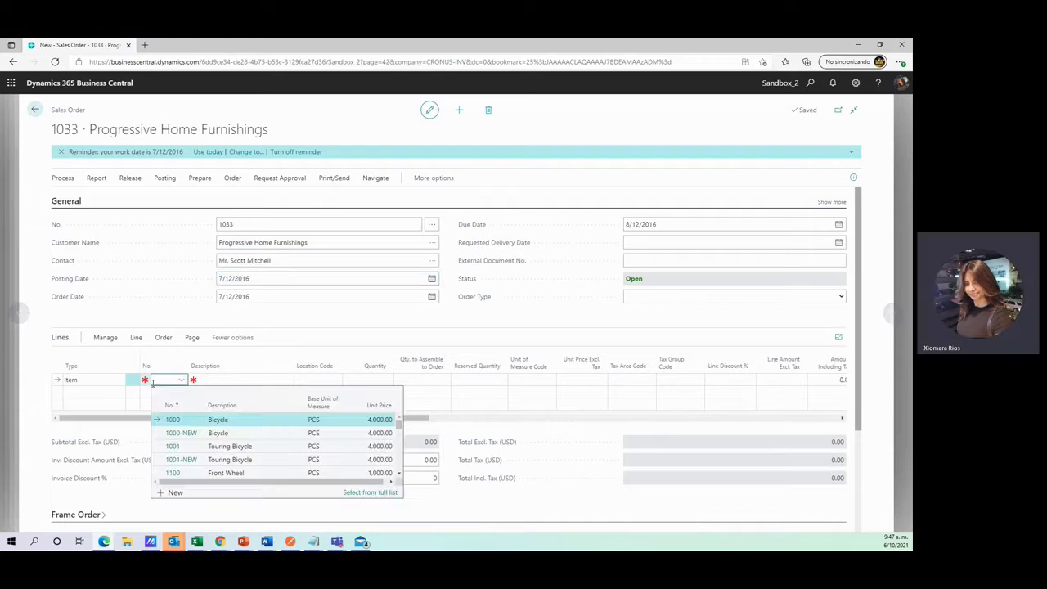
text(19)
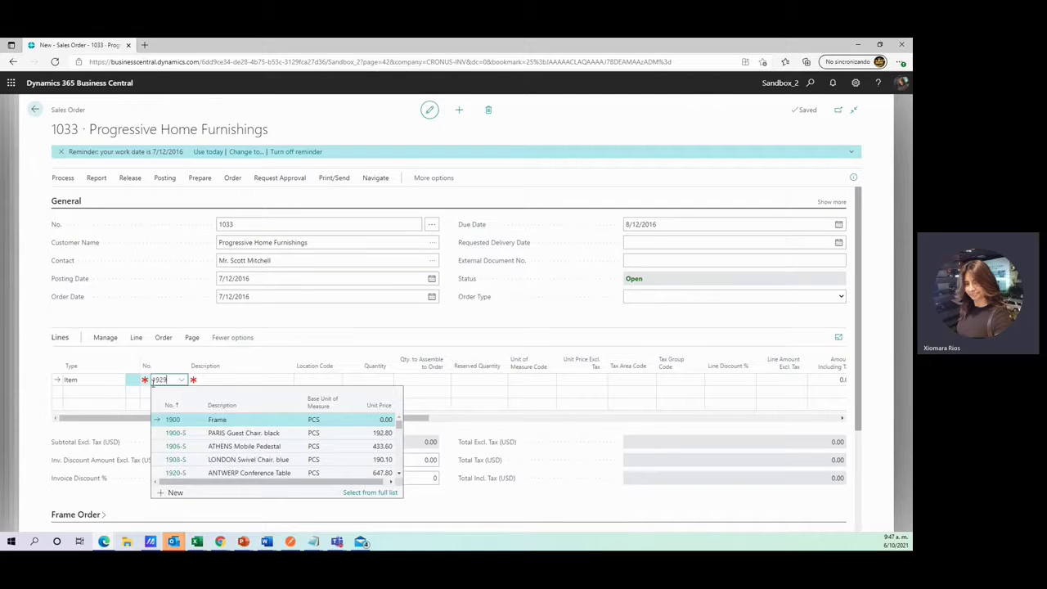
text(29)
click(178, 420)
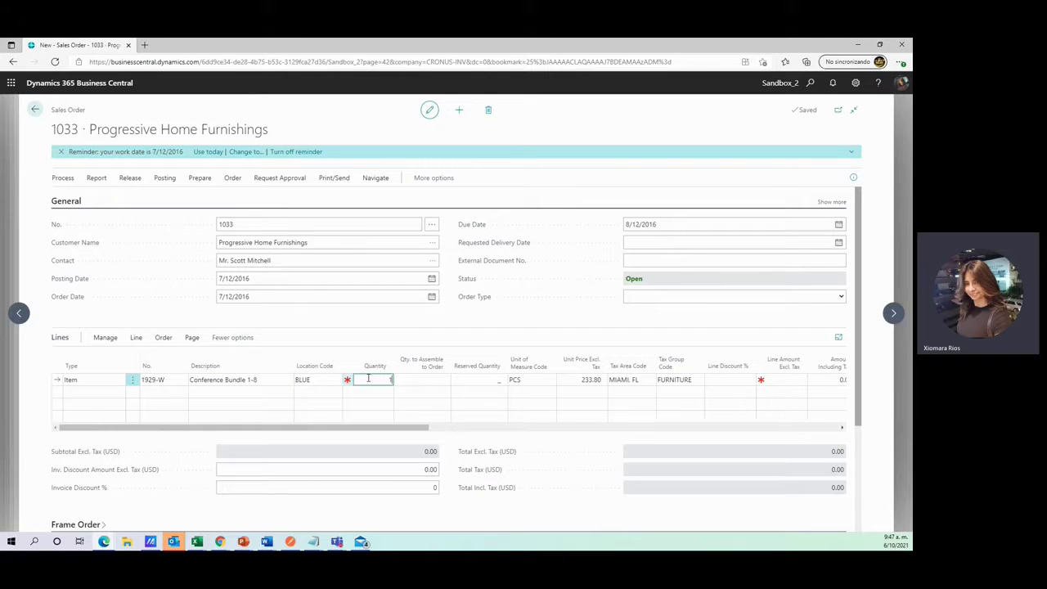
text(1)
key(Tab)
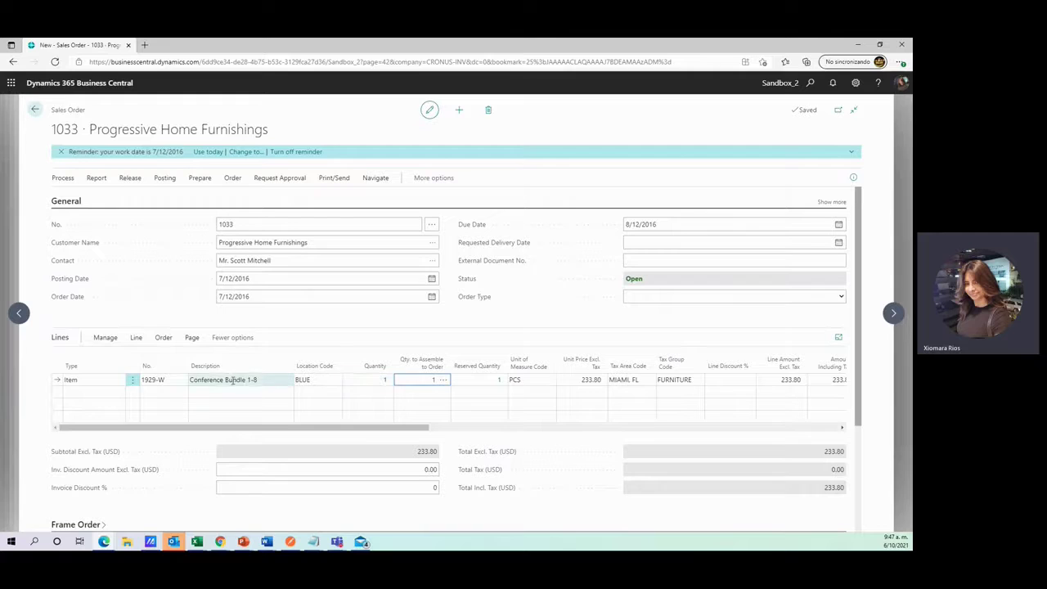
In the bundle line's Assemble-to-Order Lines, set the Quantity per of the MEXICO Swivel Chair, black to 6
click(136, 338)
click(219, 358)
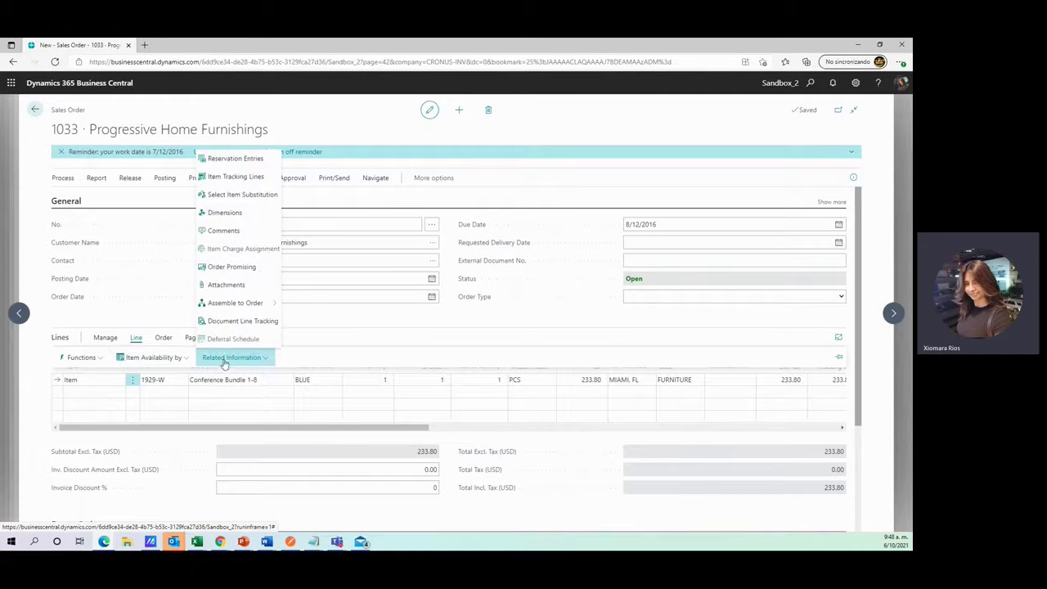
mouse_move(251, 305)
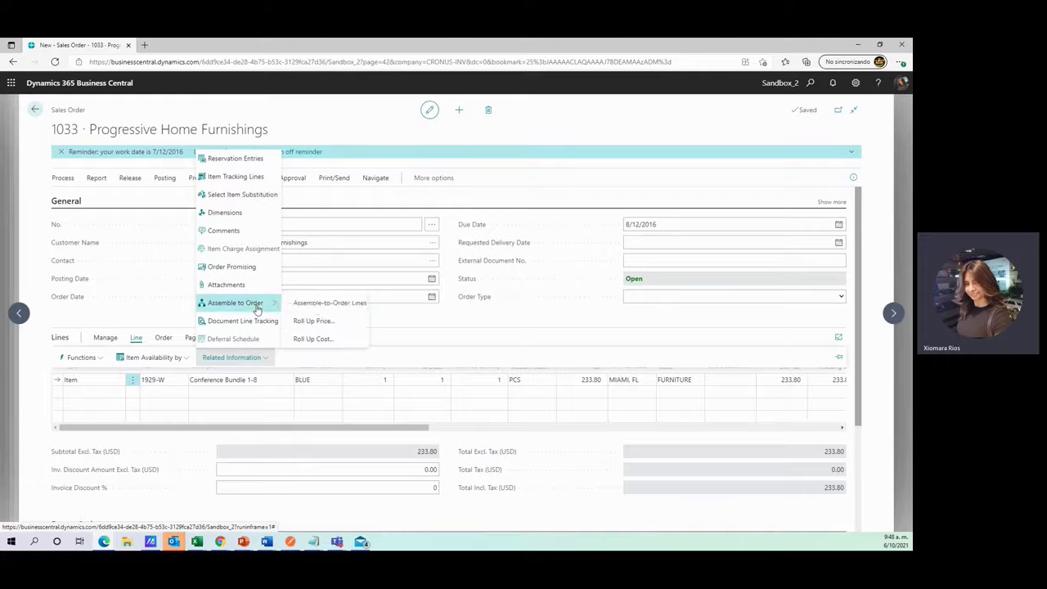
click(329, 302)
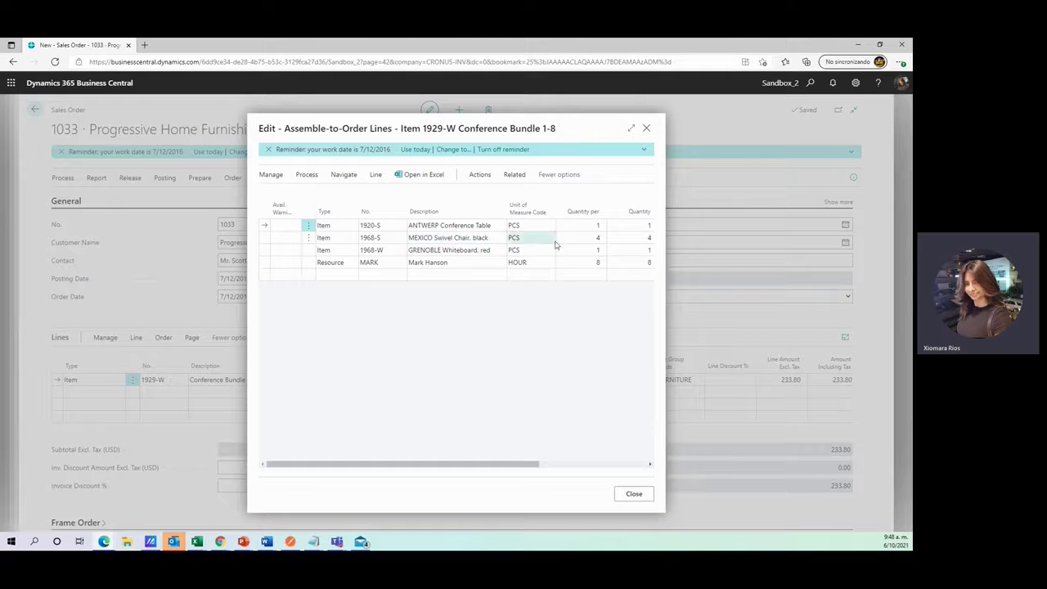
click(586, 236)
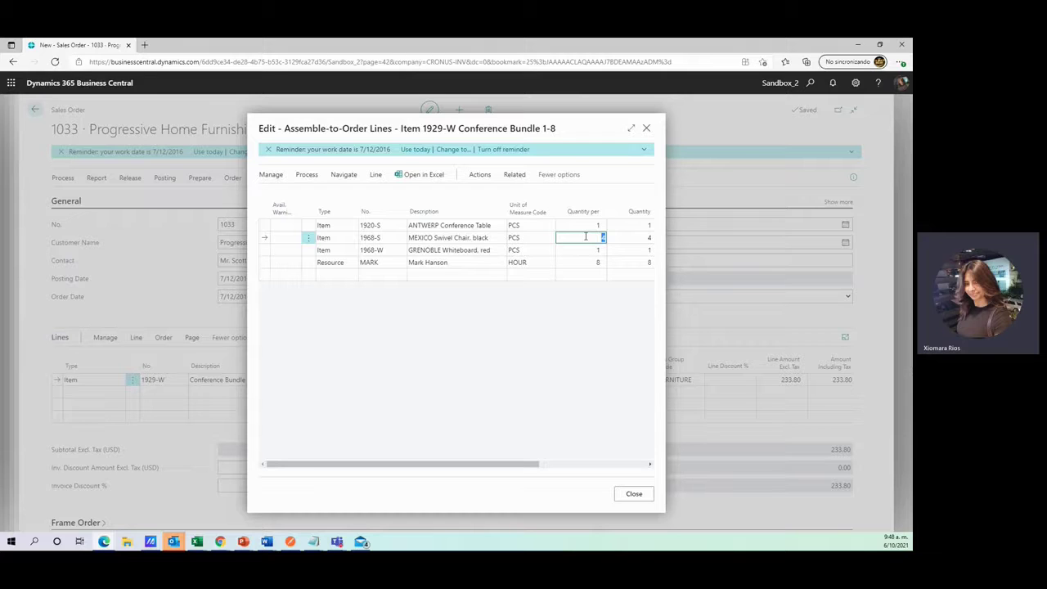
key(Tab)
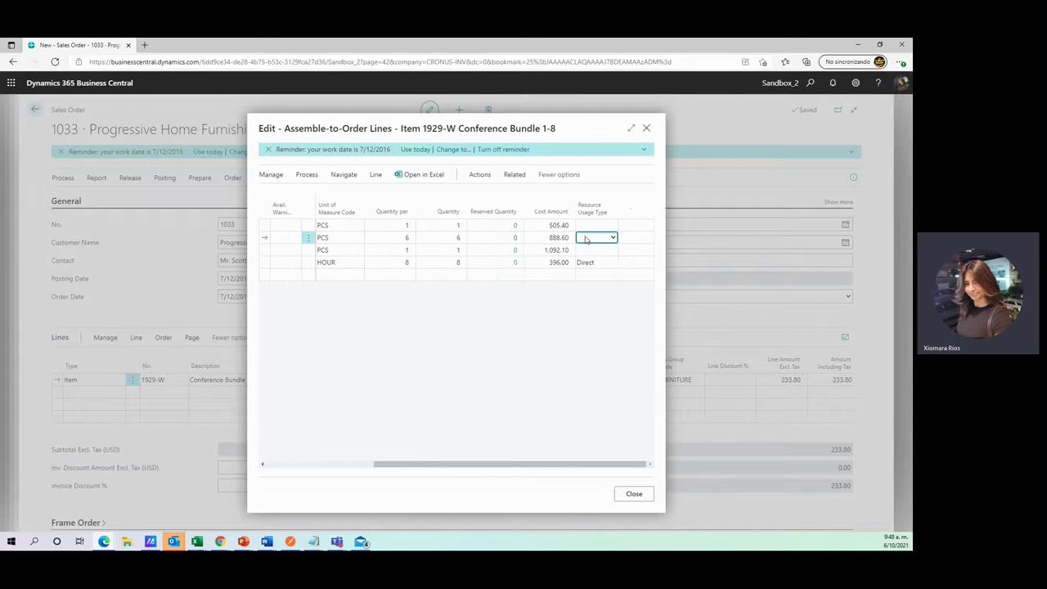
Set the Quantity per of the HOUR-based resource line to 10 in the Assemble-to-Order Lines
drag(503, 468, 402, 472)
click(547, 263)
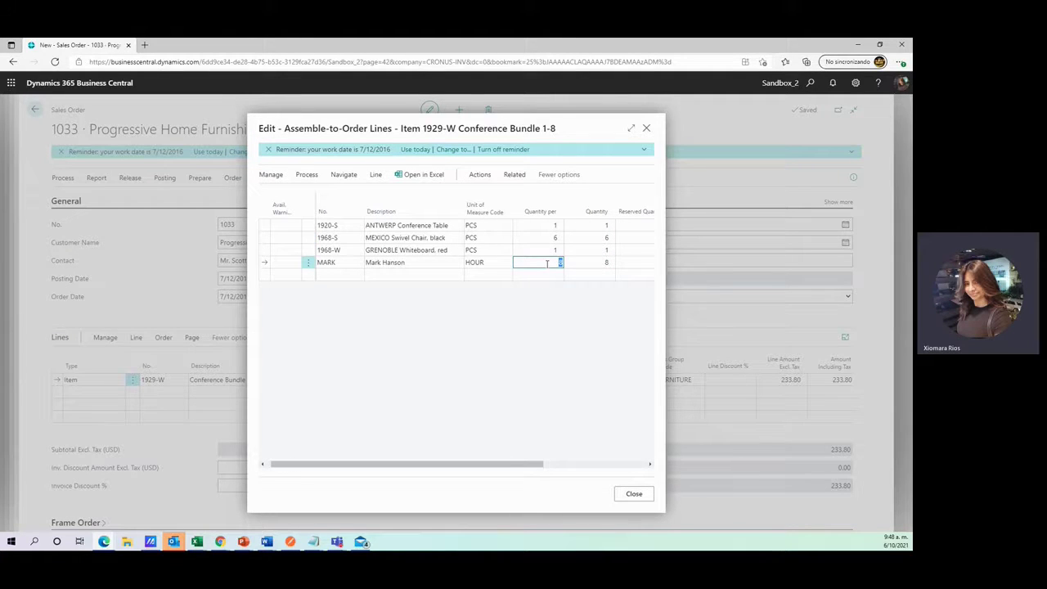
text(10)
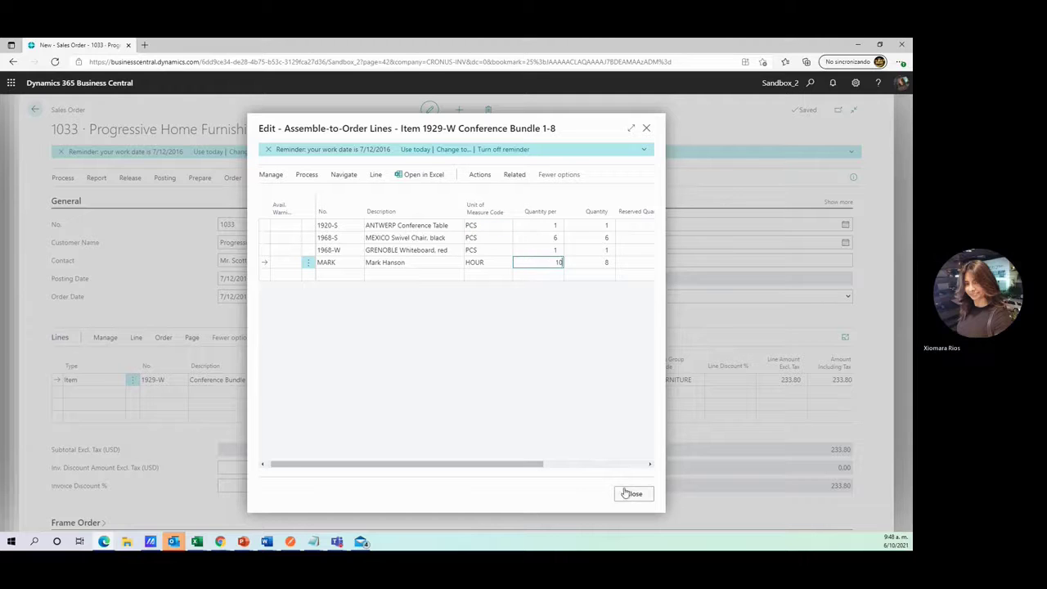
click(558, 374)
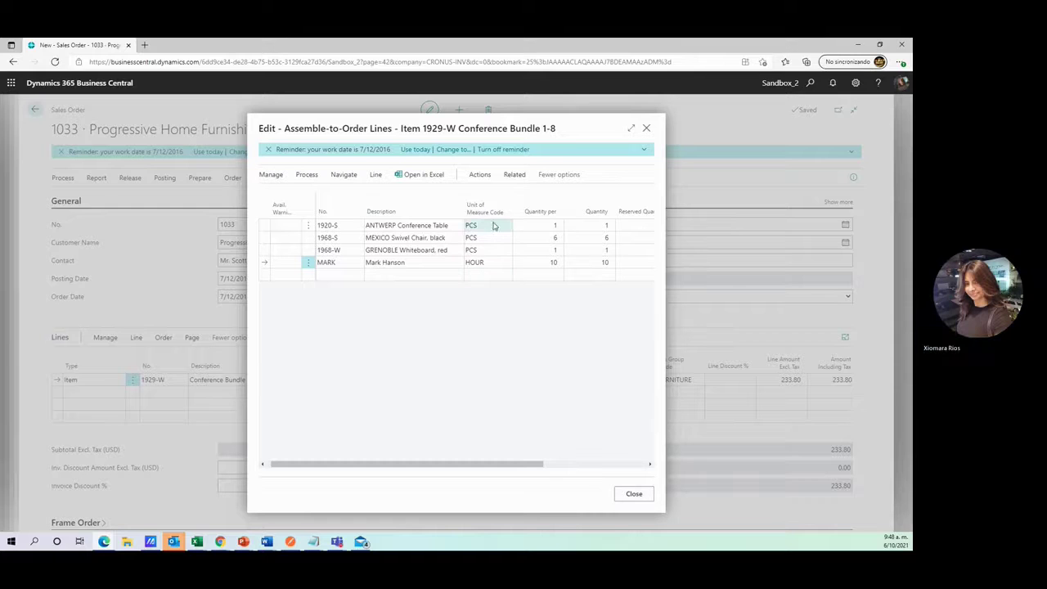
Show the assembly order document linked to the edited components, review its lines and return to the sales order
click(512, 177)
click(293, 195)
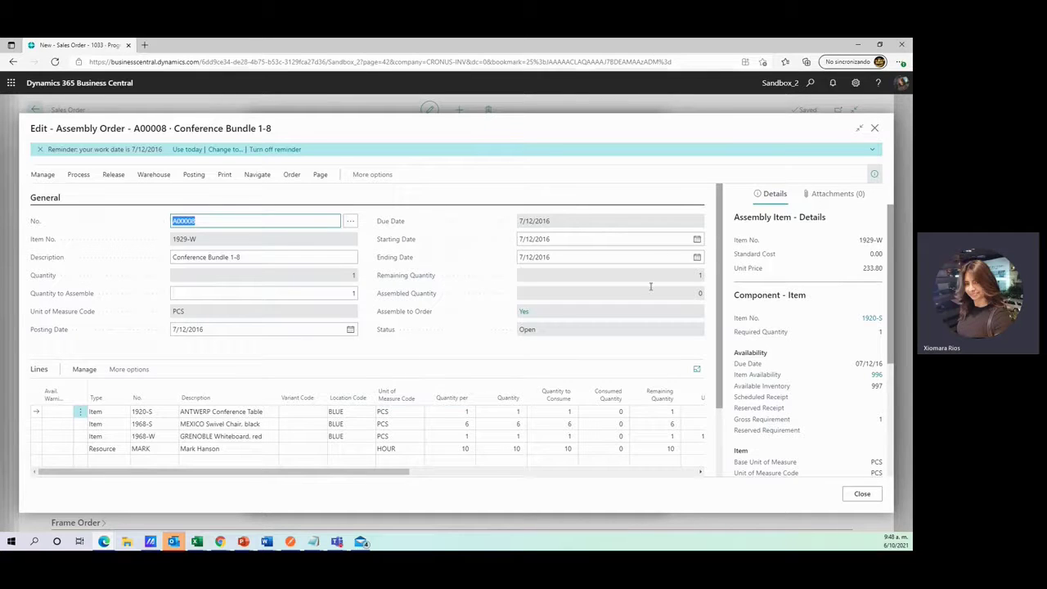
click(873, 129)
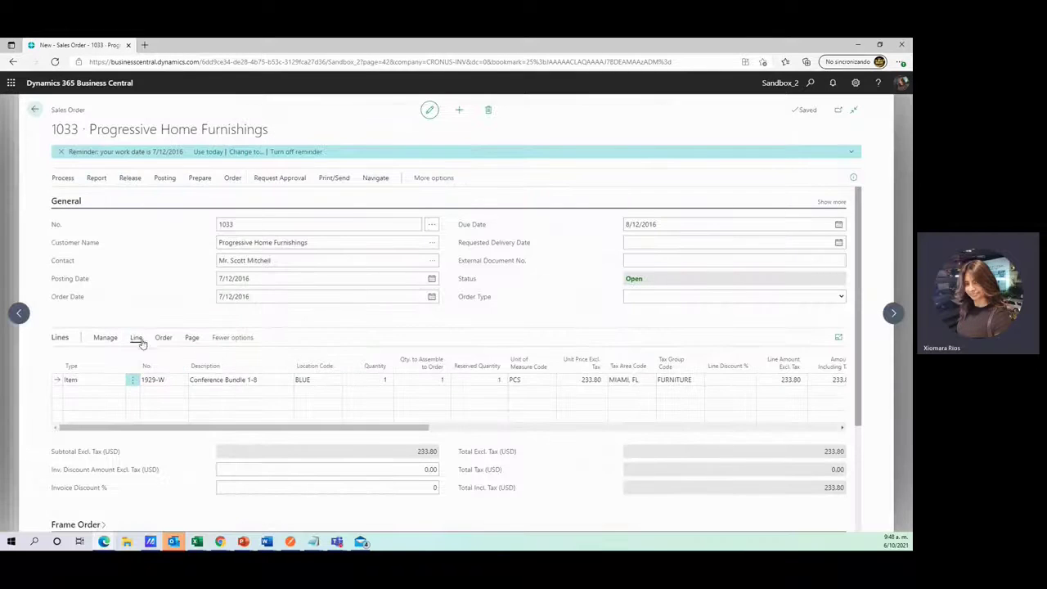
Run Roll Up Cost for the Conference Bundle 1-8 line and check the sales line's columns
click(135, 337)
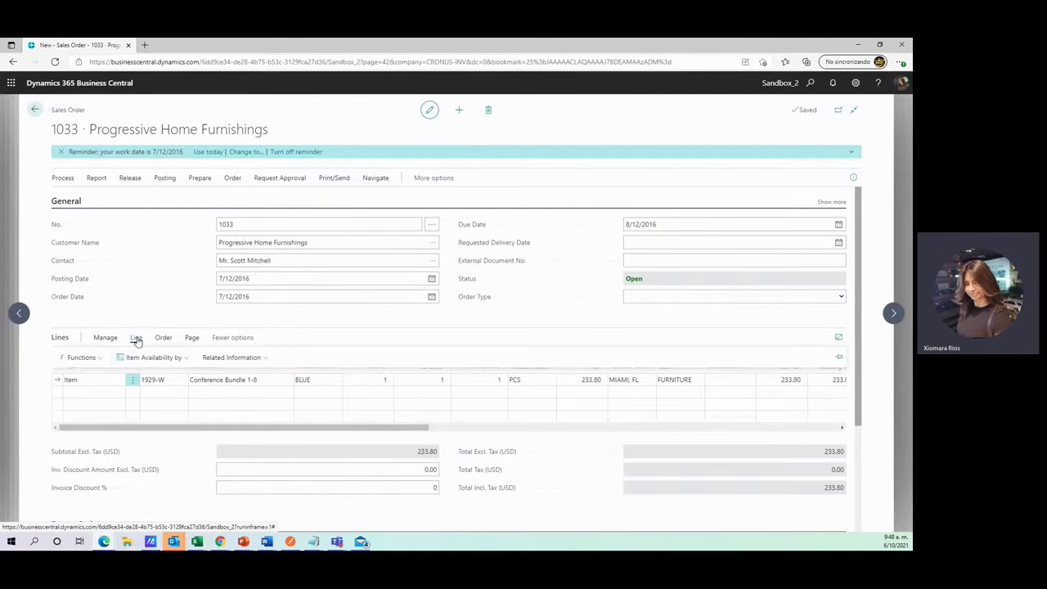
click(232, 357)
mouse_move(262, 303)
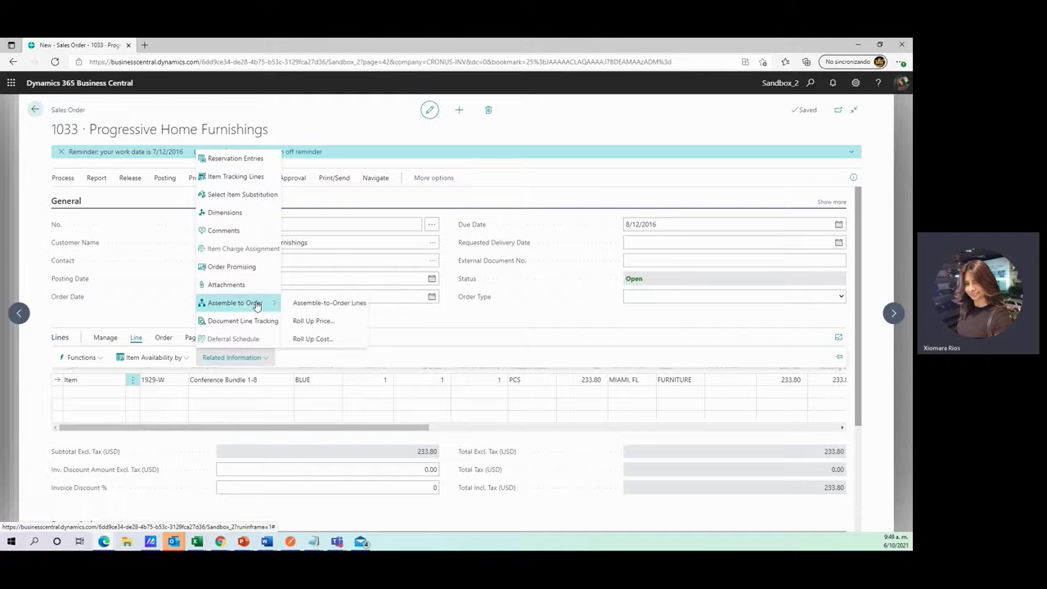
click(319, 342)
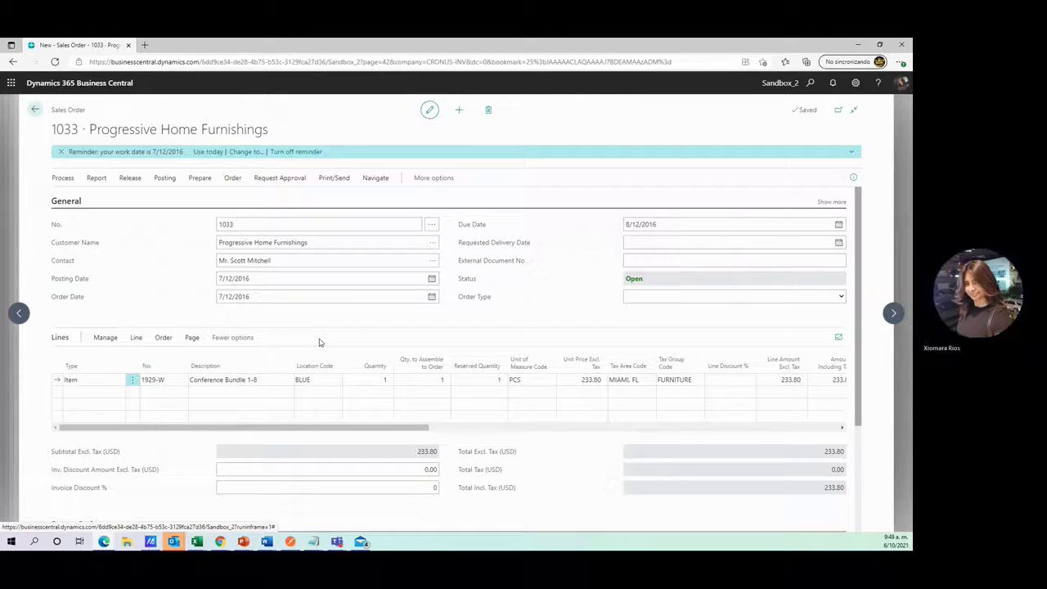
click(502, 335)
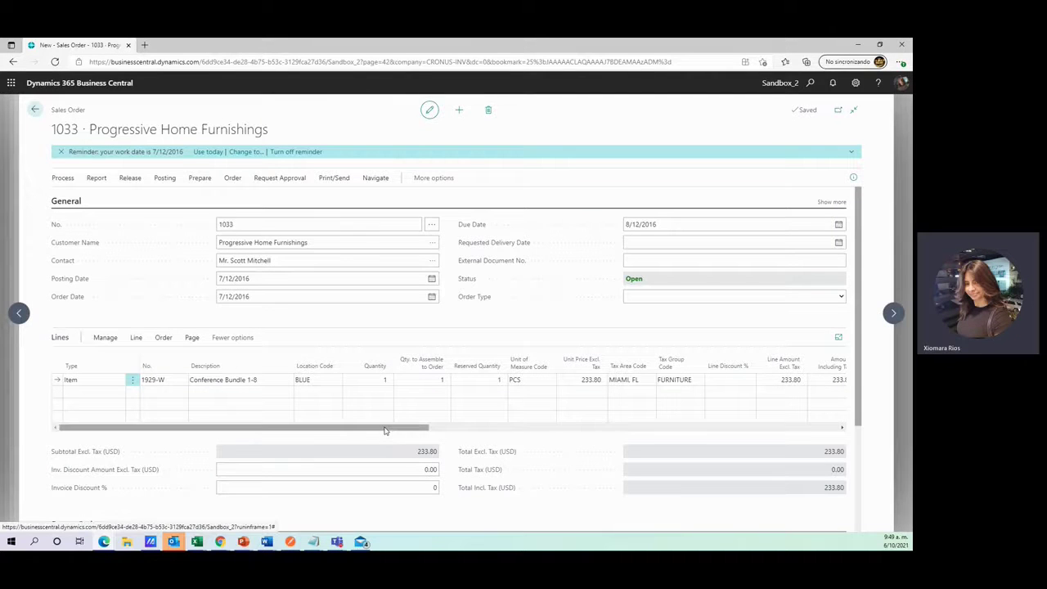
drag(384, 433, 338, 424)
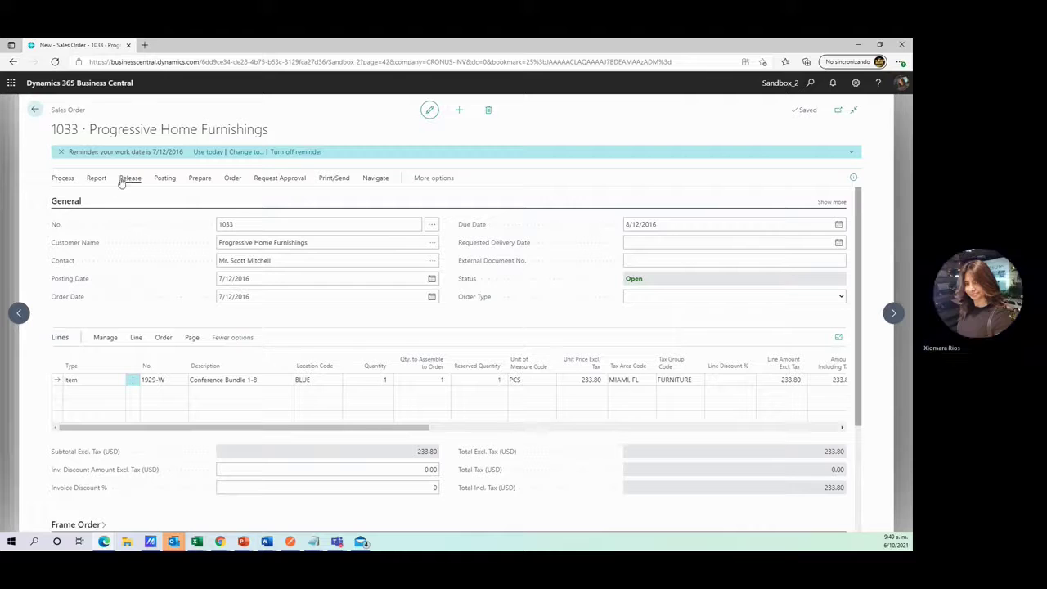
Post the second sales order with Ship and Invoice and open its posted sales invoice
click(164, 177)
click(72, 198)
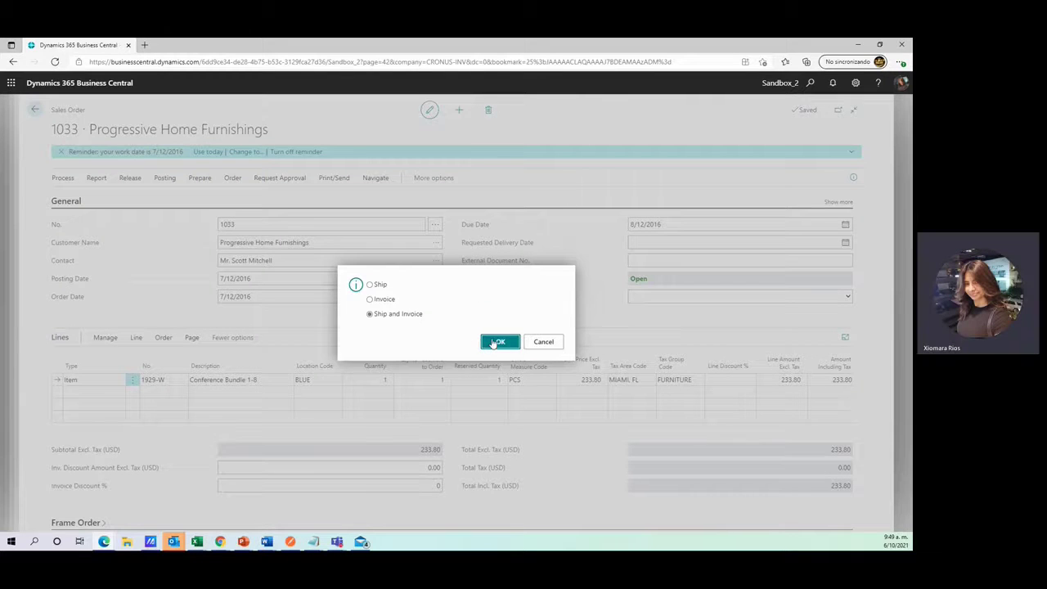
click(497, 342)
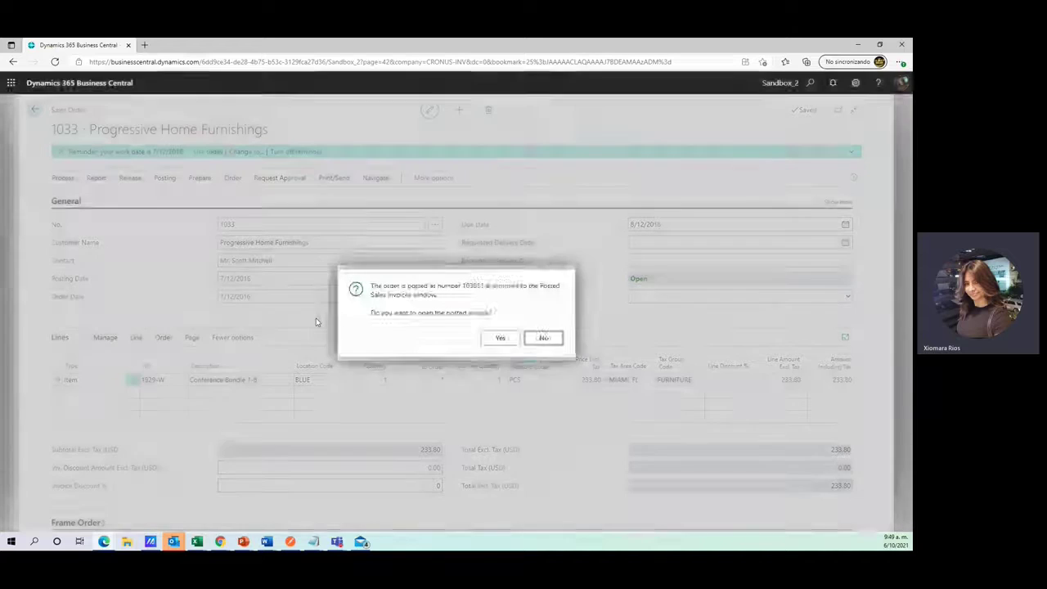
click(498, 337)
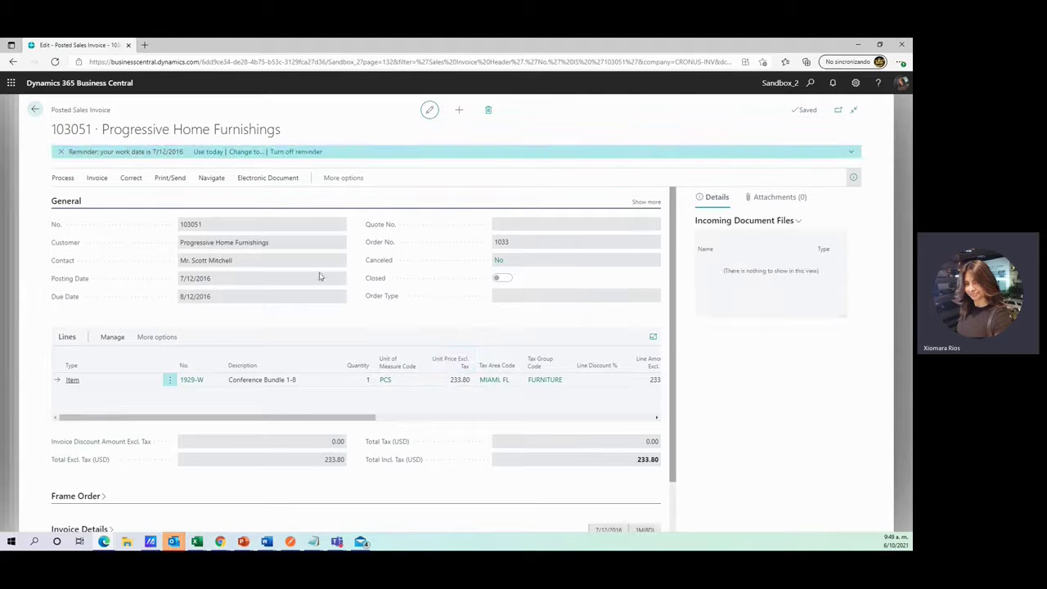